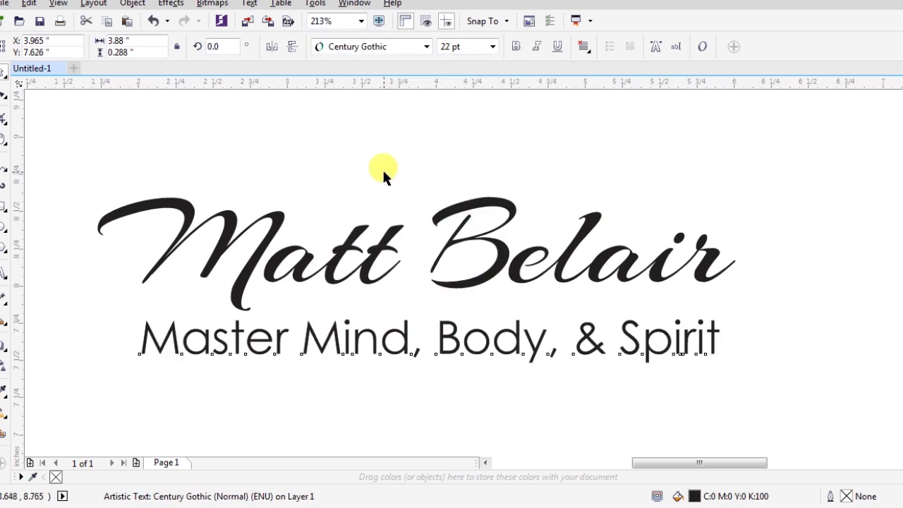
{"action": "key", "text": "shift+F3"}
{"action": "left_click_drag", "start_coordinate": [491, 273], "coordinate": [479, 257]}
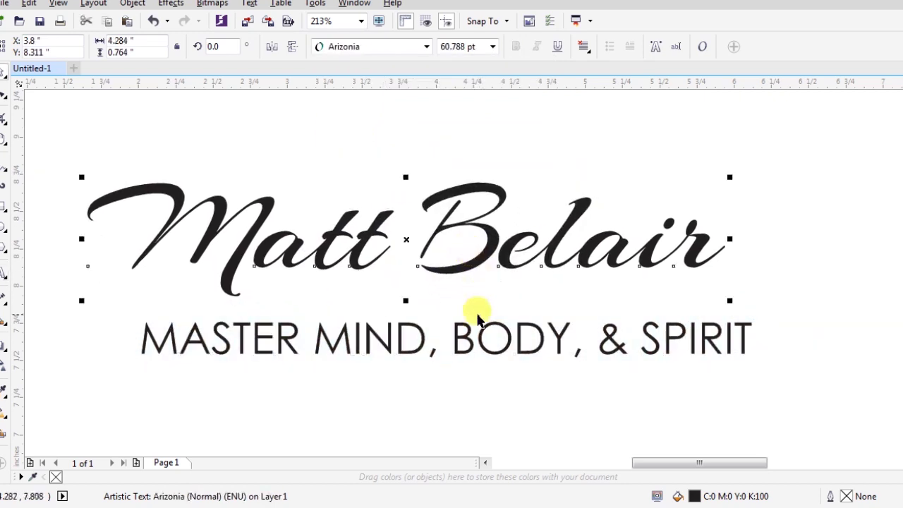
{"action": "left_click_drag", "start_coordinate": [488, 324], "coordinate": [585, 282]}
{"action": "key", "text": "ctrl+KP_4"}
{"action": "key", "text": "ctrl+KP_4"}
{"action": "key", "text": "ctrl+KP_4"}
{"action": "key", "text": "ctrl+KP_4"}
{"action": "left_click", "coordinate": [515, 47]}
{"action": "left_click_drag", "start_coordinate": [532, 137], "coordinate": [552, 230]}
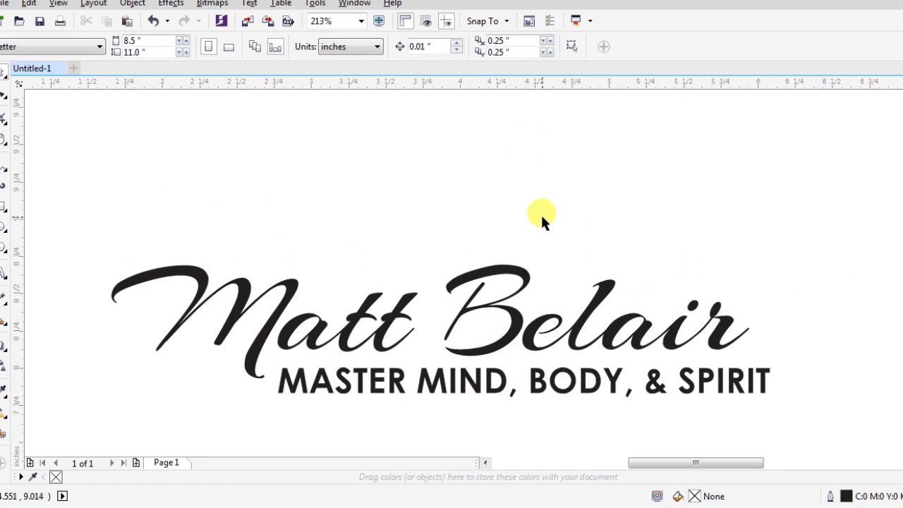
{"action": "left_click_drag", "start_coordinate": [121, 218], "coordinate": [754, 397]}
{"action": "scroll", "coordinate": [571, 282], "scroll_direction": "up", "scroll_amount": 1}
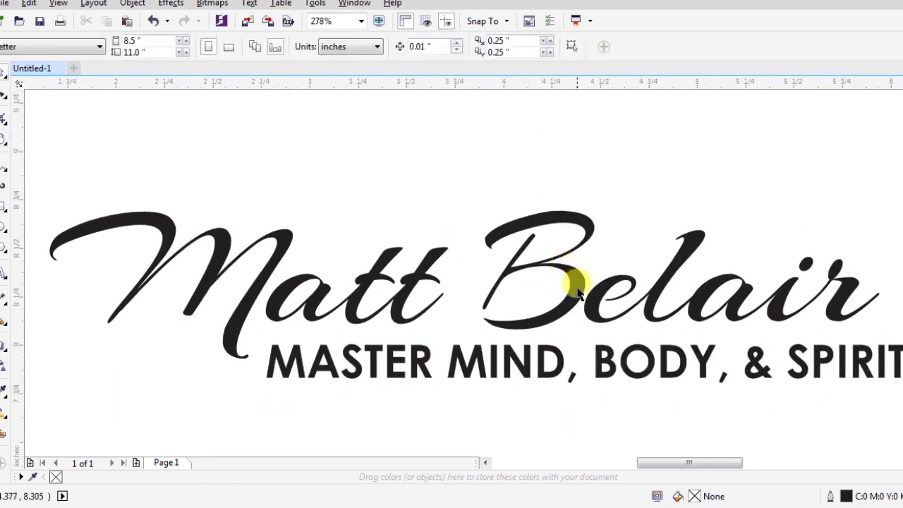
{"action": "left_click_drag", "start_coordinate": [575, 288], "coordinate": [577, 291]}
{"action": "left_click_drag", "start_coordinate": [902, 282], "coordinate": [674, 322]}
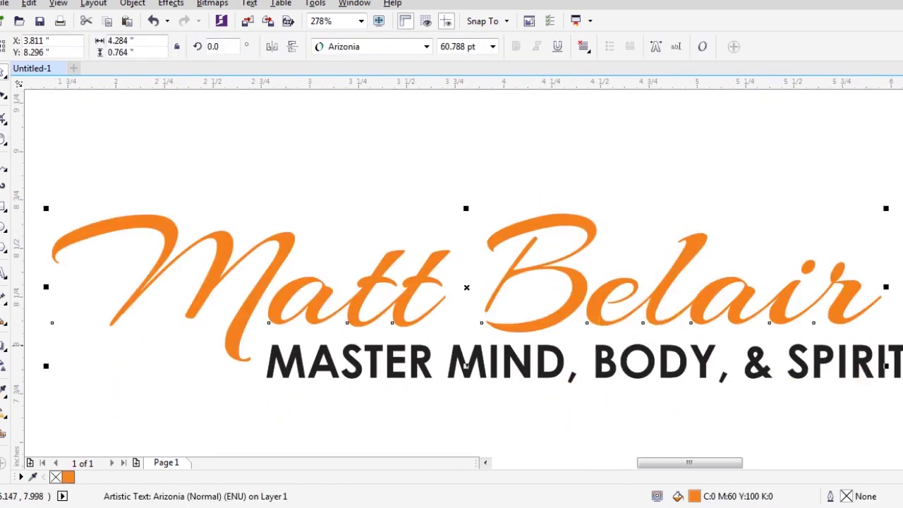
{"action": "left_click_drag", "start_coordinate": [902, 282], "coordinate": [783, 264]}
{"action": "left_click", "coordinate": [528, 338]}
{"action": "left_click", "coordinate": [524, 363]}
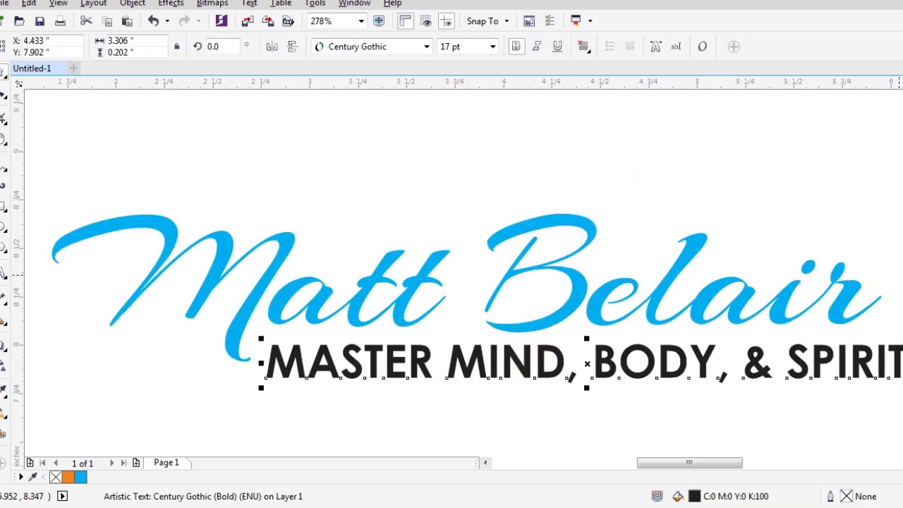
{"action": "left_click", "coordinate": [902, 283]}
{"action": "left_click", "coordinate": [649, 299]}
{"action": "key", "text": "shift+F11"}
{"action": "left_click", "coordinate": [586, 221]}
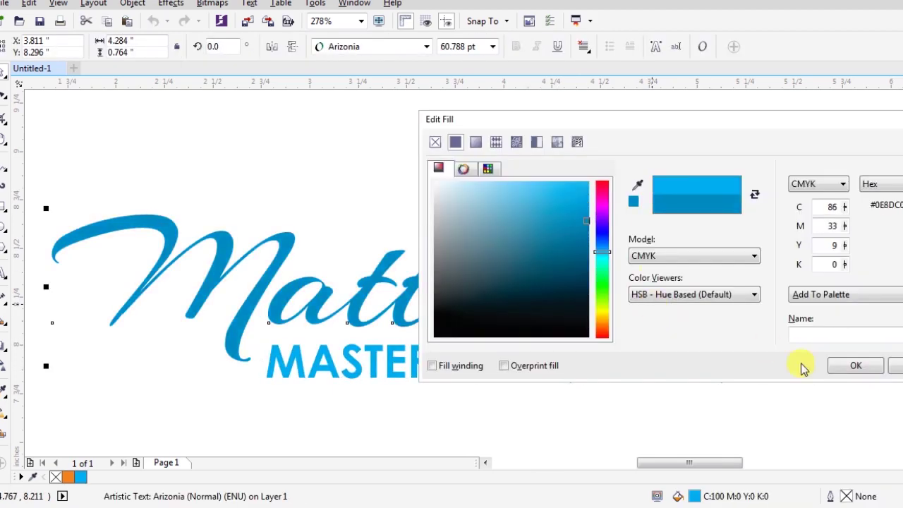
{"action": "key", "text": "Return"}
{"action": "left_click", "coordinate": [652, 176]}
Save the drawing as 'Master Mind, Body, & Spirit'
{"action": "key", "text": "ctrl+s"}
{"action": "type", "text": "Master Mind, Body, & Spirit"}
{"action": "key", "text": "Return"}
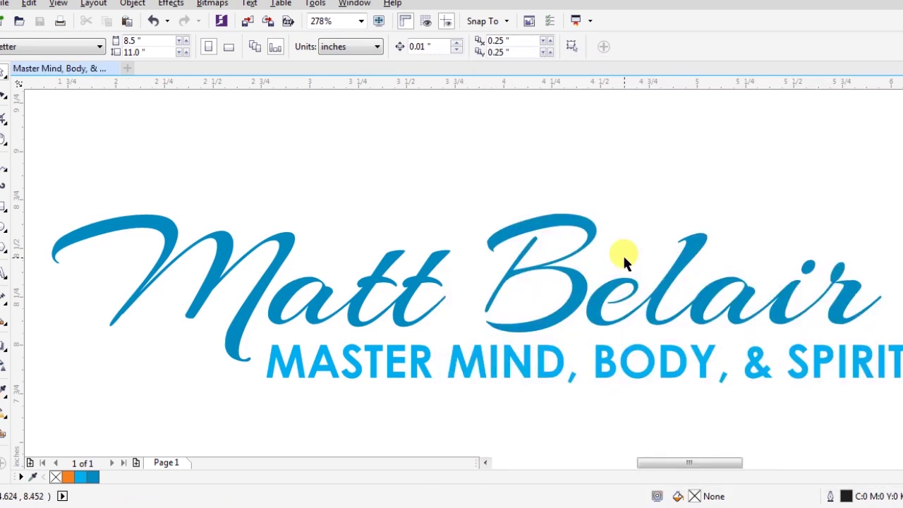
{"action": "left_click", "coordinate": [601, 242]}
{"action": "double_click", "coordinate": [601, 242]}
{"action": "key", "text": "ctrl+a"}
{"action": "key", "text": "ctrl+c"}
{"action": "key", "text": "ctrl+shift+s"}
{"action": "key", "text": "ctrl+v"}
{"action": "key", "text": "Return"}
{"action": "left_click", "coordinate": [625, 170]}
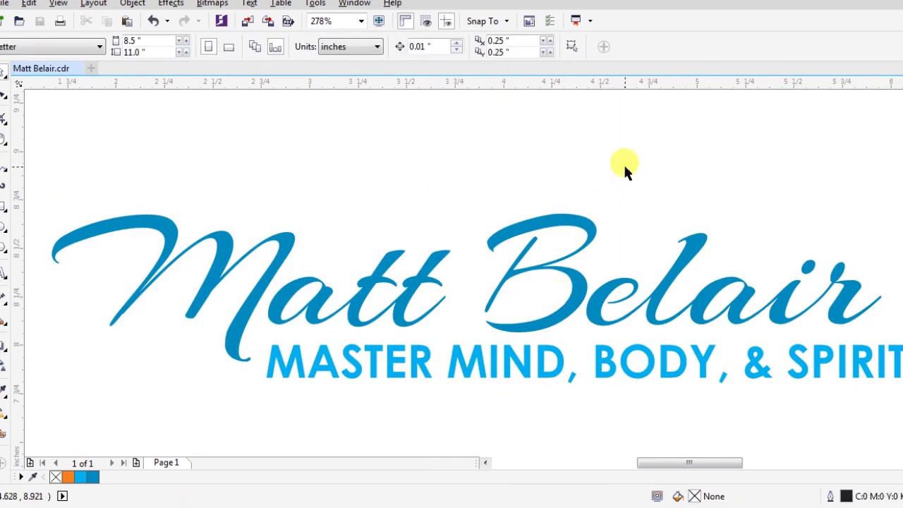
{"action": "key", "text": "F8"}
Run a Google image search for the pasted tagline MASTER MIND, BODY, & SPIRIT
{"action": "left_click", "coordinate": [478, 349]}
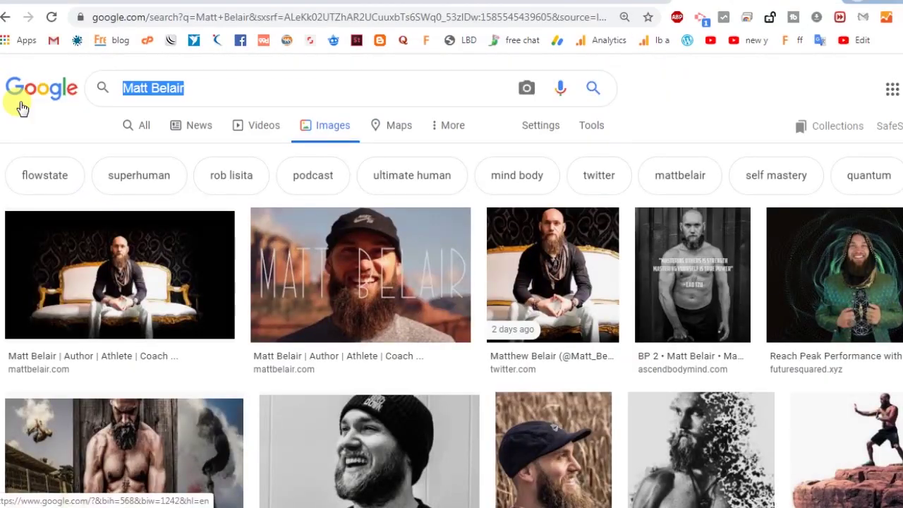
{"action": "key", "text": "ctrl+v"}
{"action": "scroll", "coordinate": [433, 285], "scroll_direction": "down", "scroll_amount": 5}
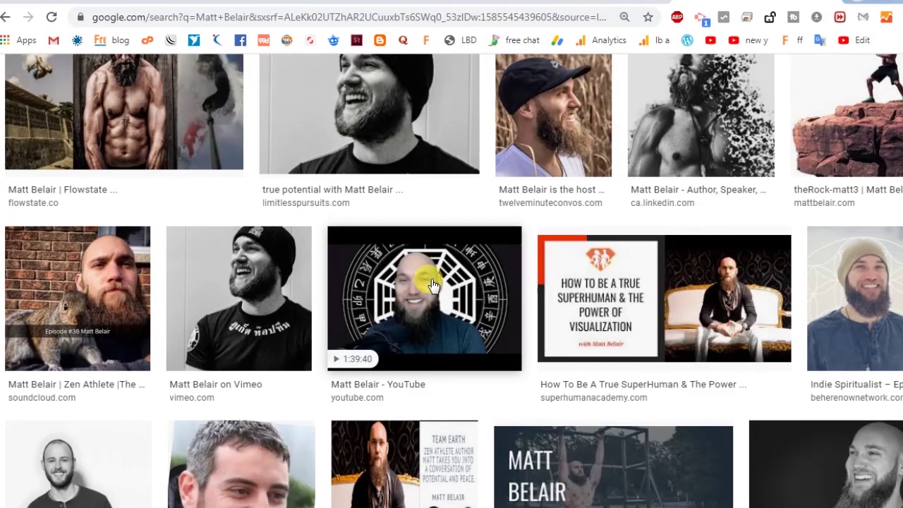
{"action": "scroll", "coordinate": [433, 285], "scroll_direction": "down", "scroll_amount": 5}
{"action": "key", "text": "Return"}
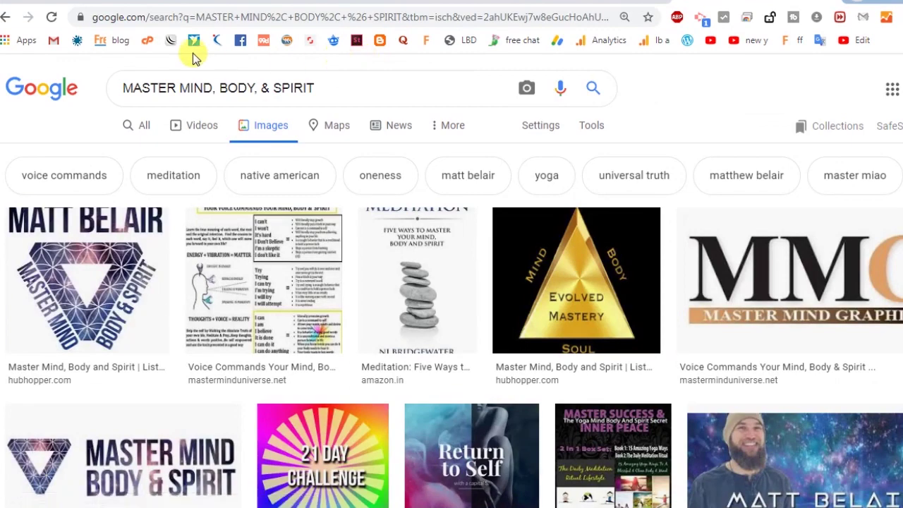
Drop MASTER so the search is for MIND, BODY, & SPIRIT, then browse the results
{"action": "double_click", "coordinate": [145, 87]}
{"action": "key", "text": "BackSpace"}
{"action": "key", "text": "Return"}
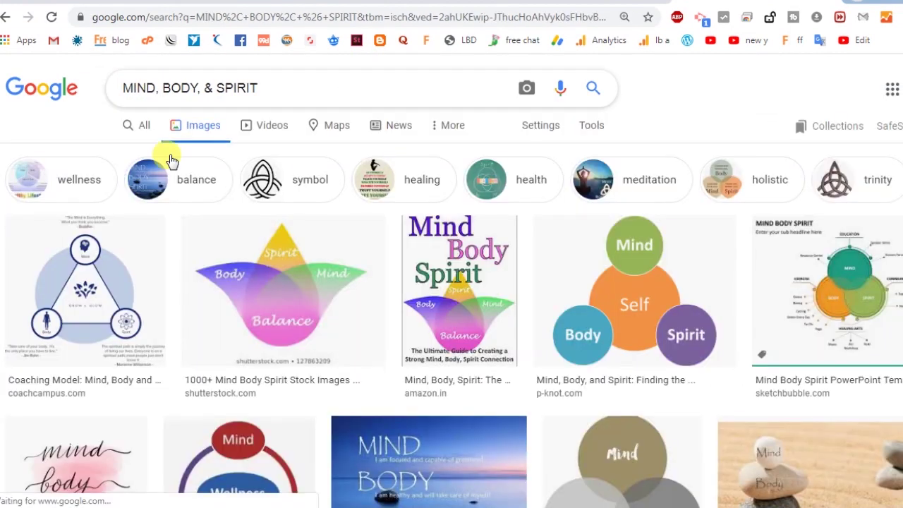
{"action": "scroll", "coordinate": [490, 204], "scroll_direction": "down", "scroll_amount": 3}
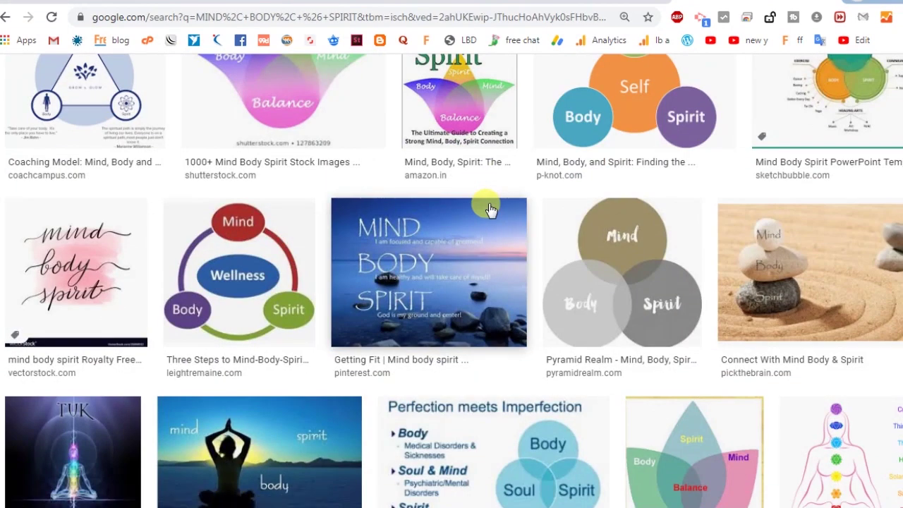
{"action": "scroll", "coordinate": [490, 208], "scroll_direction": "down", "scroll_amount": 3}
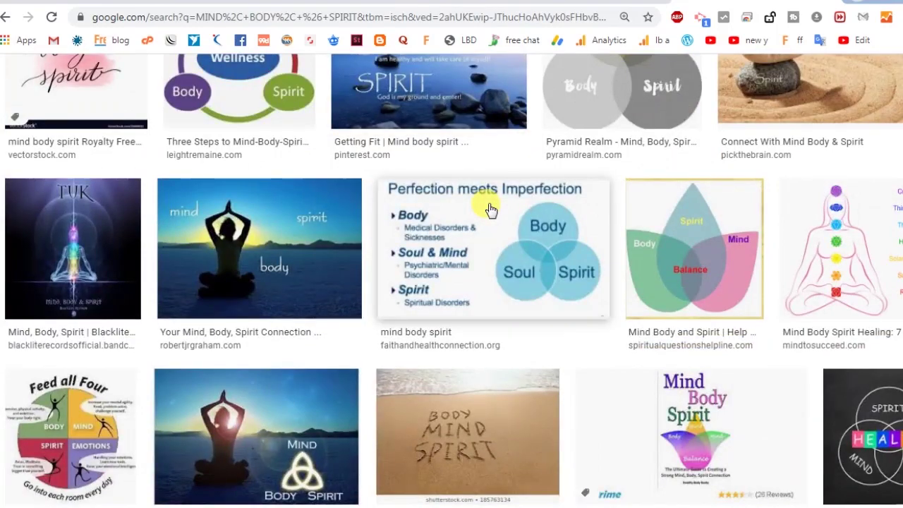
{"action": "scroll", "coordinate": [256, 245], "scroll_direction": "down", "scroll_amount": 6}
{"action": "scroll", "coordinate": [256, 245], "scroll_direction": "down", "scroll_amount": 5}
{"action": "scroll", "coordinate": [251, 240], "scroll_direction": "up", "scroll_amount": 17}
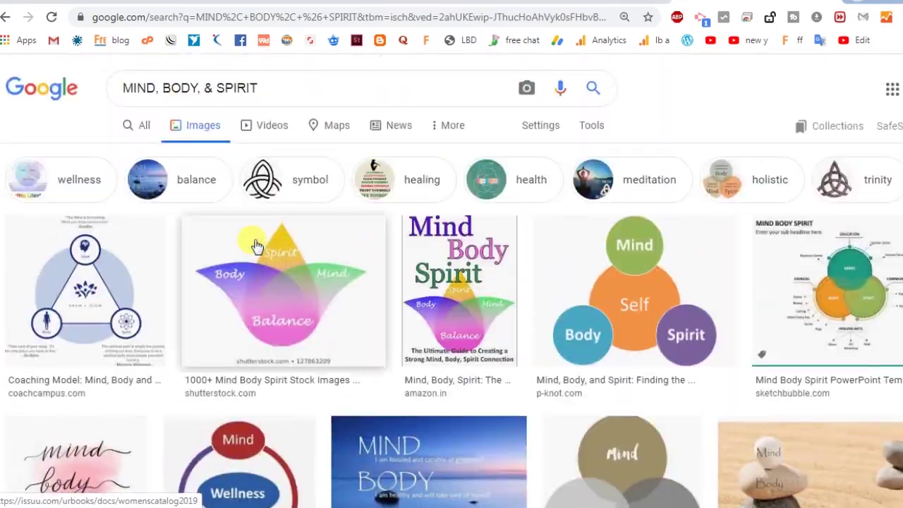
Snip the top rows of image results and paste the capture into the CorelDRAW drawing
{"action": "left_click_drag", "start_coordinate": [7, 144], "coordinate": [863, 443]}
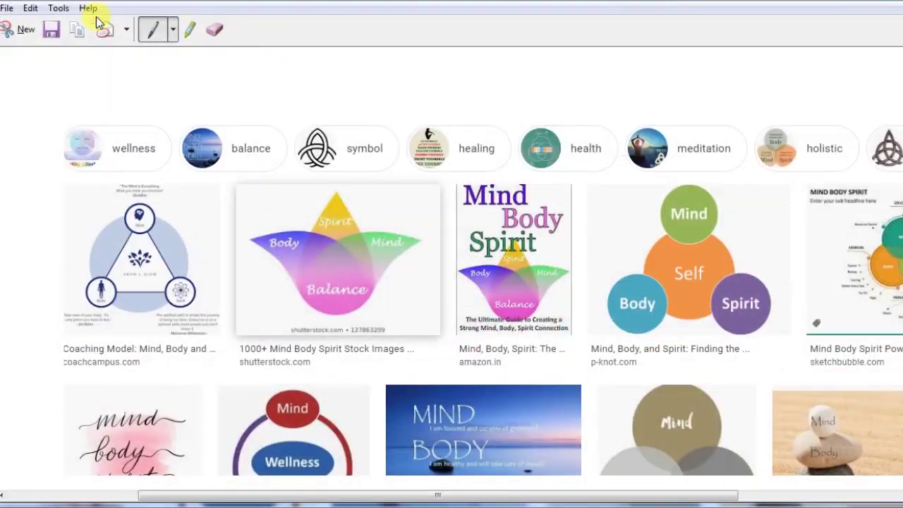
{"action": "key", "text": "alt+Tab"}
{"action": "scroll", "coordinate": [472, 242], "scroll_direction": "down", "scroll_amount": 5}
{"action": "key", "text": "ctrl+v"}
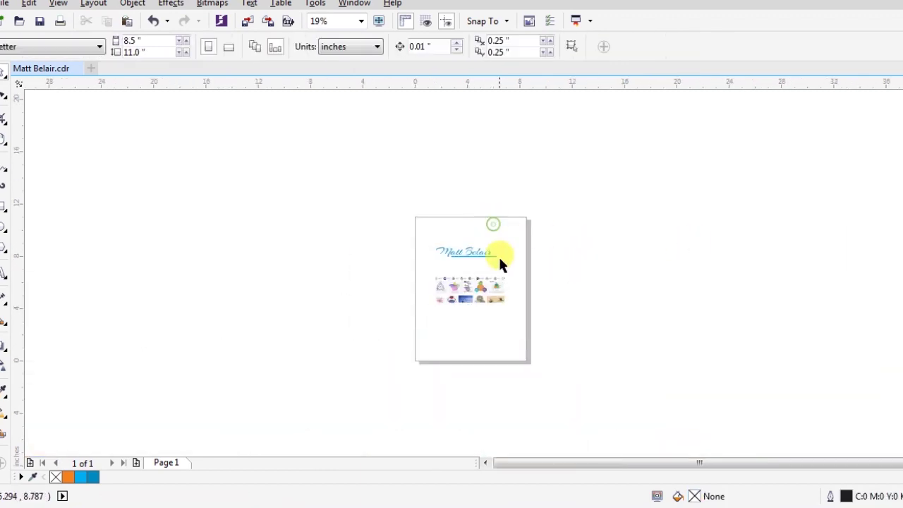
Draw a small square beside the logo, fill it with sampled yellow, and duplicate it into four
{"action": "scroll", "coordinate": [494, 228], "scroll_direction": "up", "scroll_amount": 5}
{"action": "scroll", "coordinate": [713, 166], "scroll_direction": "up", "scroll_amount": 1}
{"action": "key", "text": "F6"}
{"action": "mouse_move", "coordinate": [715, 168]}
{"action": "left_mouse_down"}
{"action": "mouse_move", "coordinate": [684, 134]}
{"action": "mouse_move", "coordinate": [743, 150]}
{"action": "left_mouse_up"}
{"action": "key", "text": "i"}
{"action": "left_click", "coordinate": [282, 343]}
{"action": "left_click", "coordinate": [699, 151]}
{"action": "key", "text": "ctrl+r"}
{"action": "key", "text": "ctrl+r"}
Fill the other three squares with magenta, green and purple sampled from the images
{"action": "left_click", "coordinate": [414, 423]}
{"action": "left_click", "coordinate": [743, 150]}
{"action": "left_click", "coordinate": [512, 353]}
{"action": "left_click", "coordinate": [783, 150]}
{"action": "left_click", "coordinate": [542, 412]}
{"action": "left_click", "coordinate": [825, 150]}
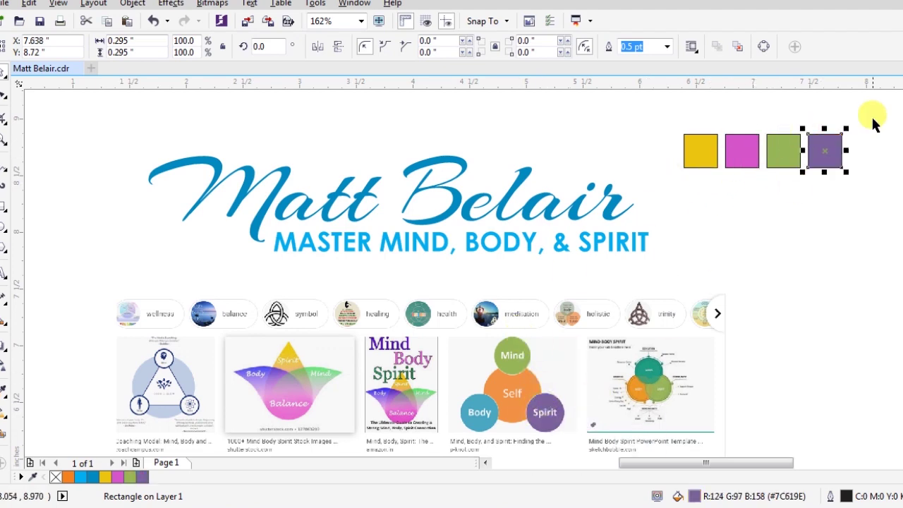
Copy the row of four swatches just below it and recentre the view on the logo
{"action": "left_click_drag", "start_coordinate": [872, 127], "coordinate": [674, 176]}
{"action": "left_click_drag", "start_coordinate": [824, 150], "coordinate": [823, 185]}
{"action": "left_click", "coordinate": [797, 243]}
{"action": "key", "text": "h"}
{"action": "left_click_drag", "start_coordinate": [776, 319], "coordinate": [741, 234]}
{"action": "scroll", "coordinate": [56, 170], "scroll_direction": "up", "scroll_amount": 3}
{"action": "key", "text": "space"}
{"action": "scroll", "coordinate": [653, 325], "scroll_direction": "up", "scroll_amount": 1}
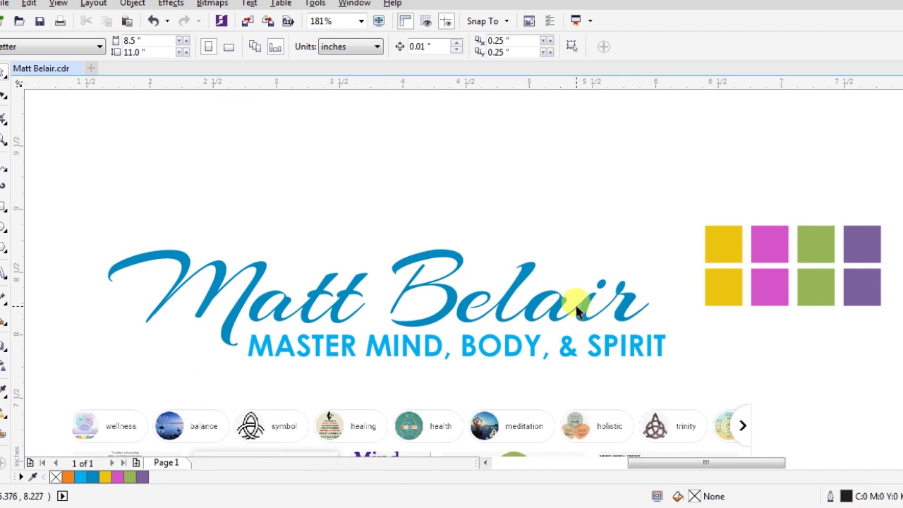
{"action": "scroll", "coordinate": [536, 282], "scroll_direction": "down", "scroll_amount": 1}
{"action": "left_click", "coordinate": [504, 267]}
{"action": "left_click", "coordinate": [774, 204]}
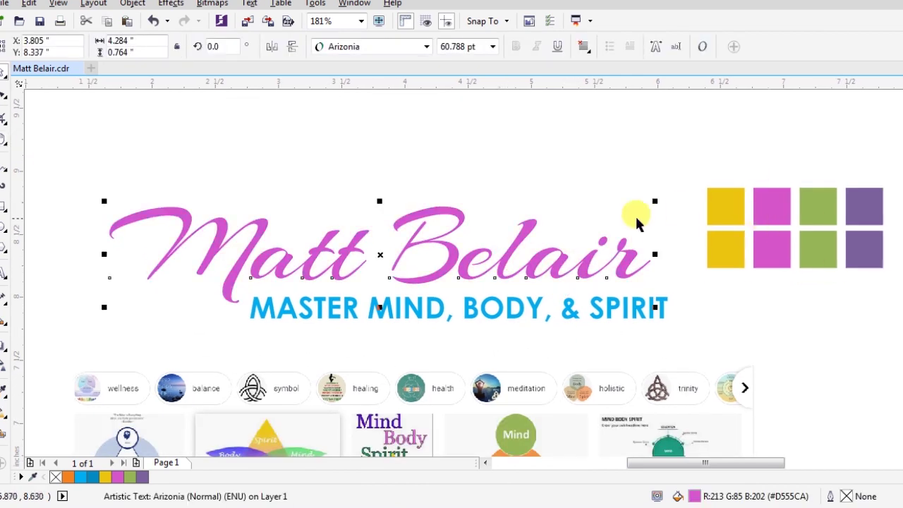
{"action": "left_click", "coordinate": [569, 305]}
{"action": "left_click", "coordinate": [847, 196]}
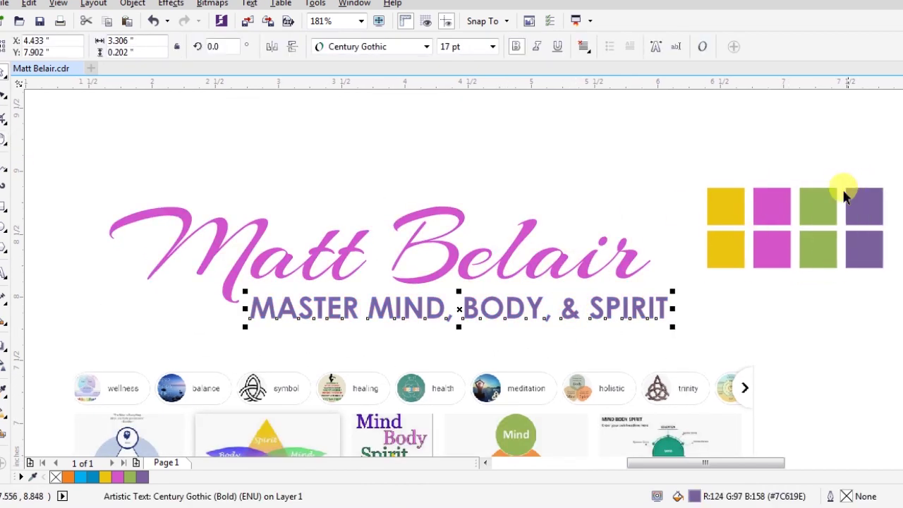
{"action": "left_click", "coordinate": [599, 232]}
{"action": "left_click", "coordinate": [816, 236]}
{"action": "left_click", "coordinate": [727, 211]}
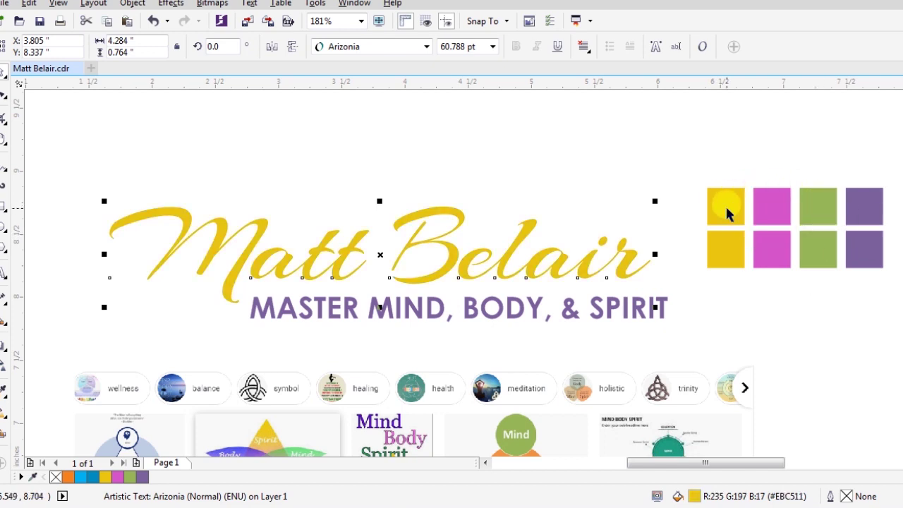
{"action": "key", "text": "shift+F11"}
{"action": "mouse_move", "coordinate": [578, 196]}
{"action": "left_mouse_down"}
{"action": "mouse_move", "coordinate": [575, 216]}
{"action": "mouse_move", "coordinate": [588, 189]}
{"action": "left_mouse_up"}
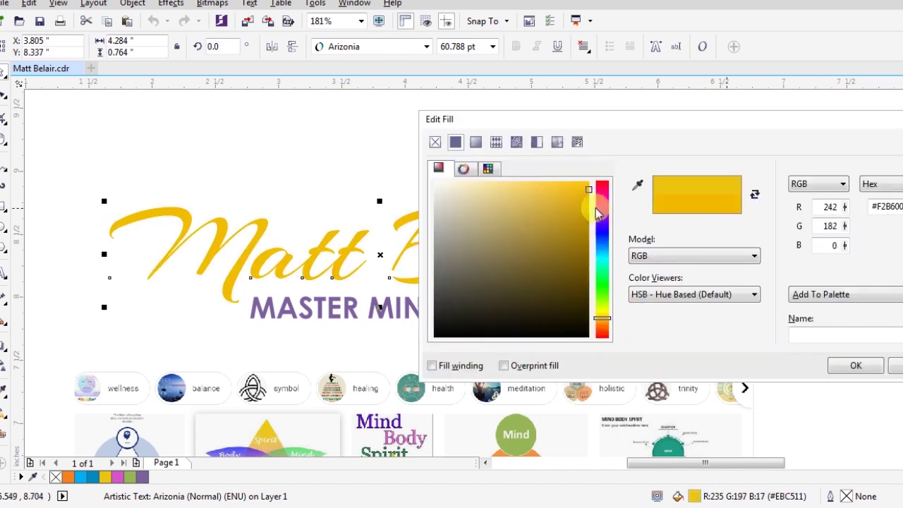
{"action": "left_click", "coordinate": [602, 324]}
{"action": "left_click", "coordinate": [564, 182]}
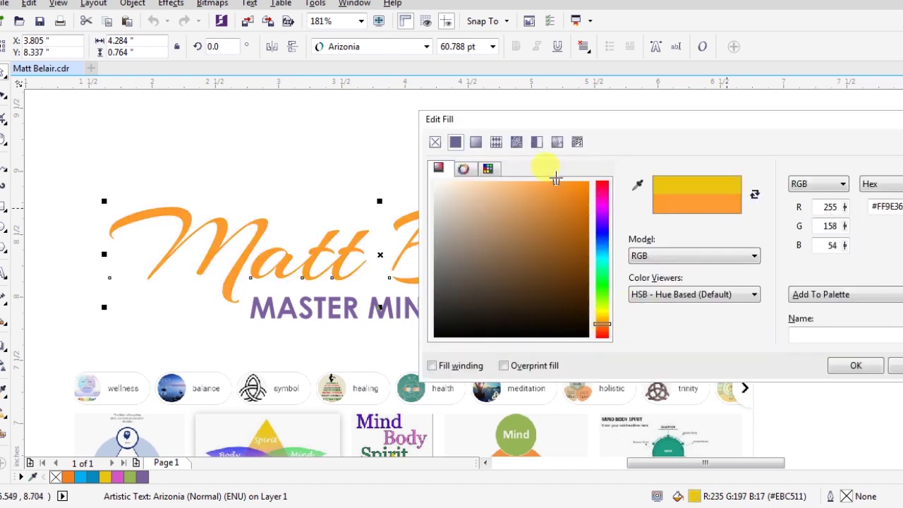
{"action": "key", "text": "Return"}
Try yellow, magenta, green and purple on the tagline, then settle on mid grey
{"action": "left_click", "coordinate": [520, 298]}
{"action": "left_click", "coordinate": [726, 206]}
{"action": "left_click", "coordinate": [772, 247]}
{"action": "left_click", "coordinate": [817, 247]}
{"action": "left_click", "coordinate": [864, 197]}
{"action": "key", "text": "shift+F11"}
{"action": "left_click_drag", "start_coordinate": [582, 182], "coordinate": [406, 254]}
{"action": "left_click", "coordinate": [856, 366]}
{"action": "left_click", "coordinate": [570, 176]}
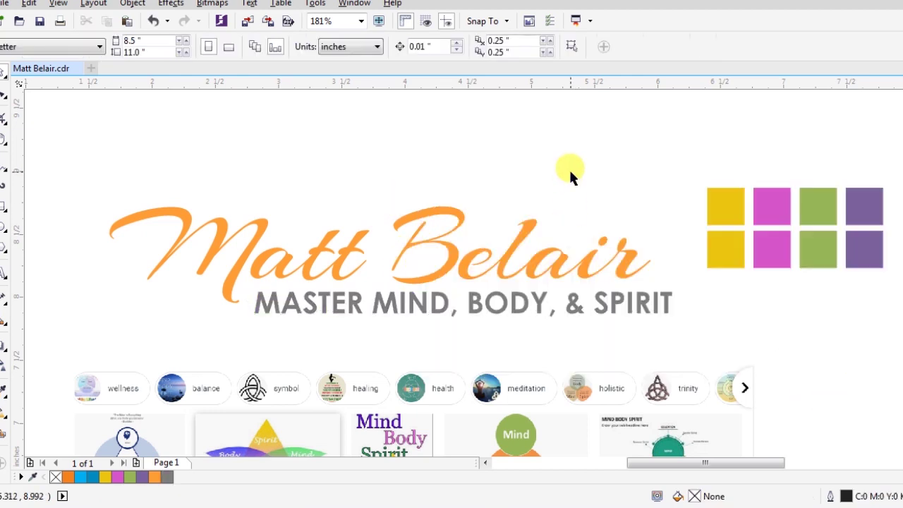
Choose the Freehand tool from the Curve flyout and zoom in on the logo
{"action": "left_click", "coordinate": [6, 171]}
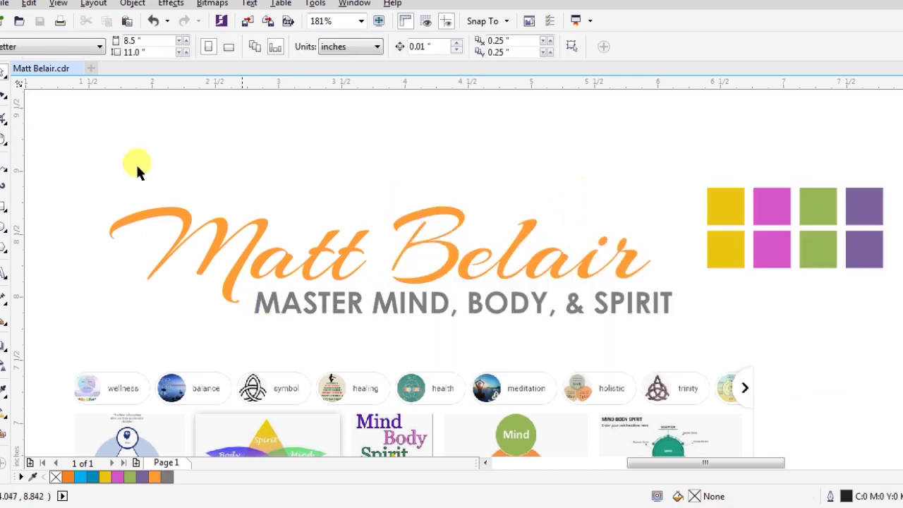
{"action": "left_click", "coordinate": [42, 163]}
{"action": "scroll", "coordinate": [720, 339], "scroll_direction": "up", "scroll_amount": 1}
{"action": "left_click", "coordinate": [681, 282]}
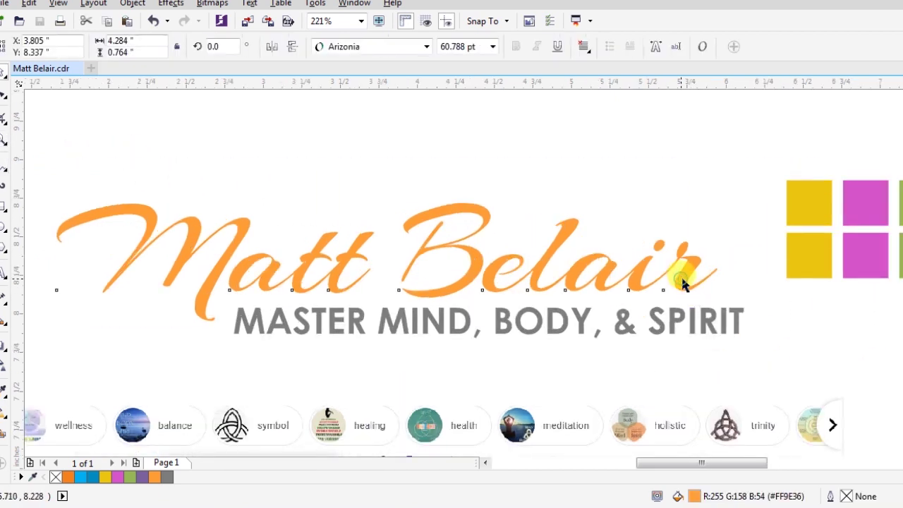
{"action": "key", "text": "Escape"}
{"action": "left_click", "coordinate": [3, 165]}
{"action": "mouse_move", "coordinate": [206, 317]}
{"action": "left_mouse_down"}
{"action": "mouse_move", "coordinate": [398, 352]}
{"action": "mouse_move", "coordinate": [748, 331]}
{"action": "mouse_move", "coordinate": [754, 323]}
{"action": "mouse_move", "coordinate": [740, 275]}
{"action": "mouse_move", "coordinate": [324, 182]}
{"action": "mouse_move", "coordinate": [203, 214]}
{"action": "mouse_move", "coordinate": [145, 247]}
{"action": "mouse_move", "coordinate": [108, 298]}
{"action": "mouse_move", "coordinate": [192, 361]}
{"action": "left_mouse_up"}
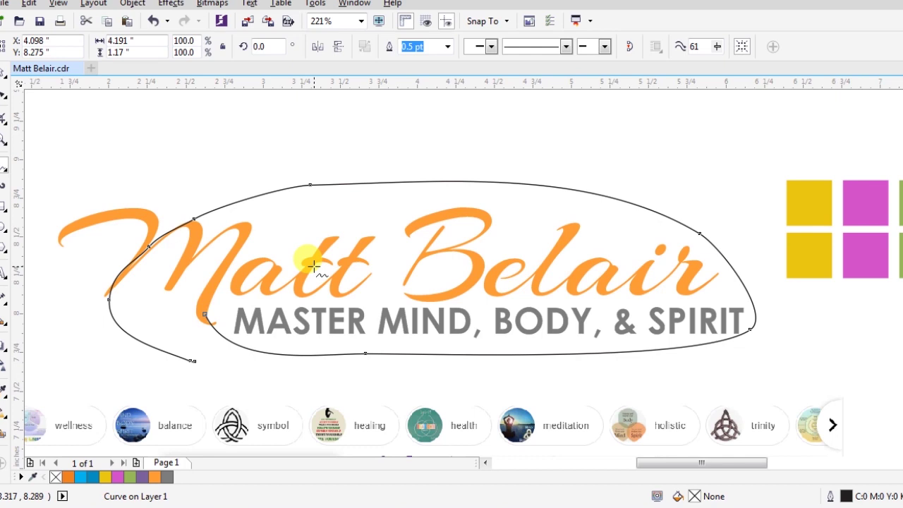
{"action": "key", "text": "F10"}
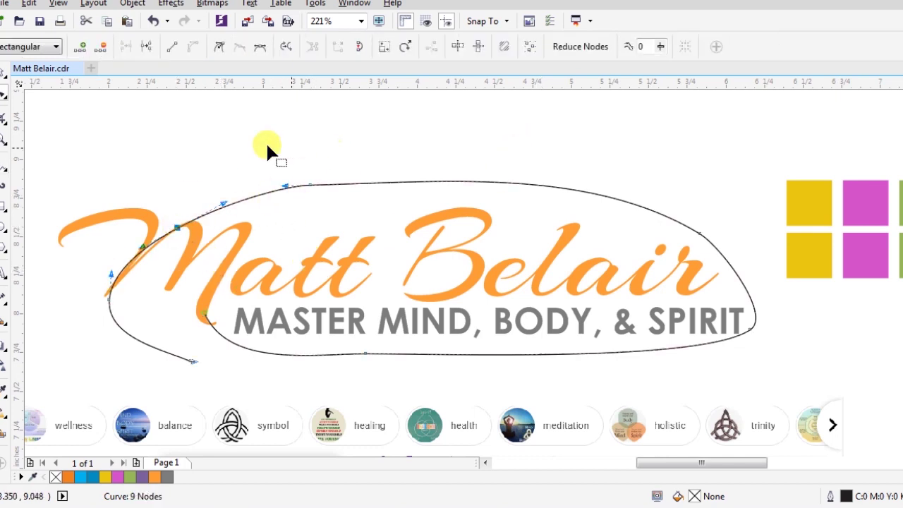
{"action": "left_click_drag", "start_coordinate": [736, 201], "coordinate": [718, 256]}
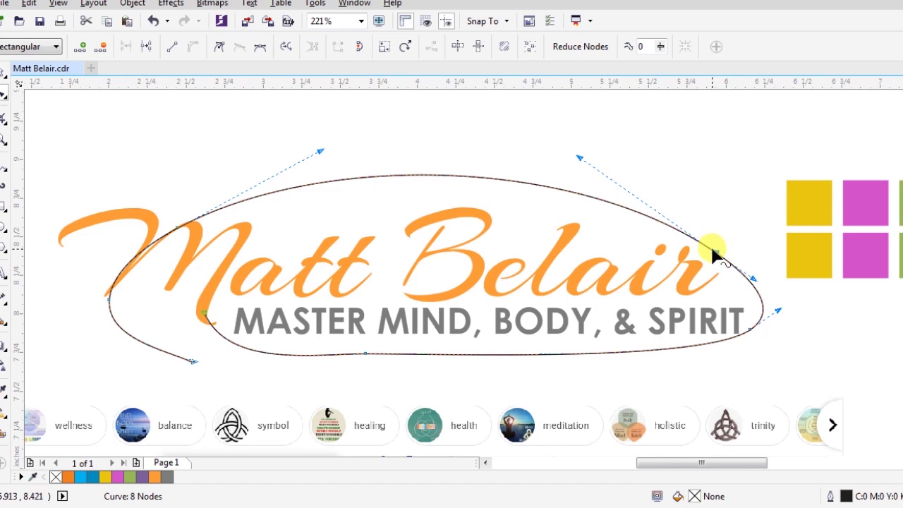
{"action": "double_click", "coordinate": [614, 203]}
{"action": "left_click_drag", "start_coordinate": [754, 284], "coordinate": [752, 338]}
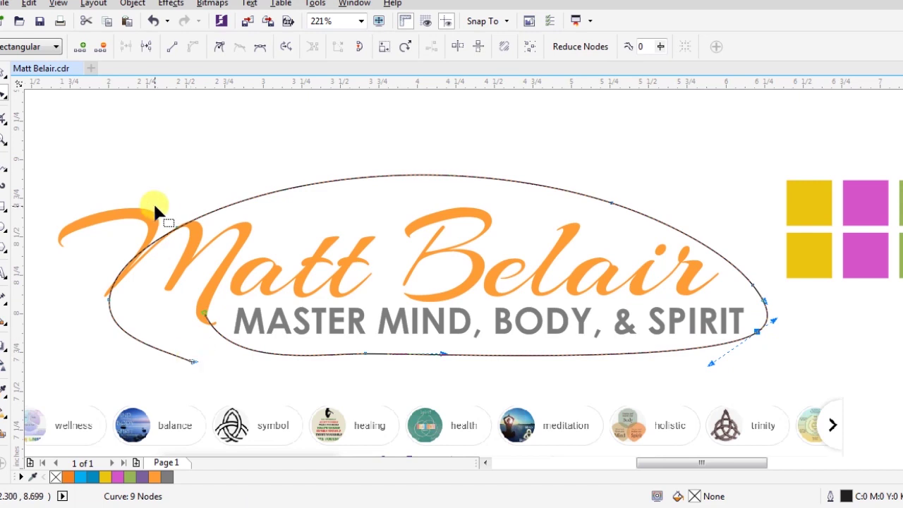
{"action": "key", "text": "space"}
{"action": "left_click", "coordinate": [129, 214]}
{"action": "key", "text": "space"}
{"action": "left_click_drag", "start_coordinate": [205, 315], "coordinate": [173, 311]}
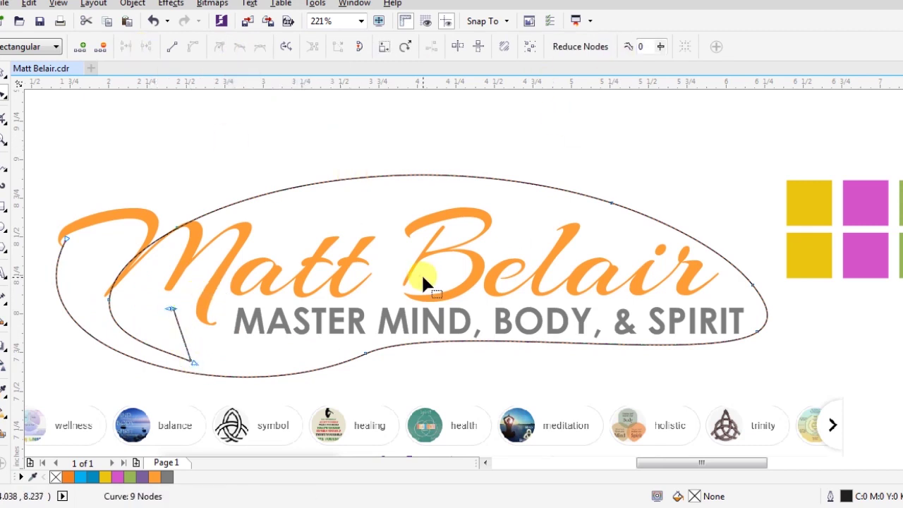
{"action": "key", "text": "Delete"}
{"action": "key", "text": "space"}
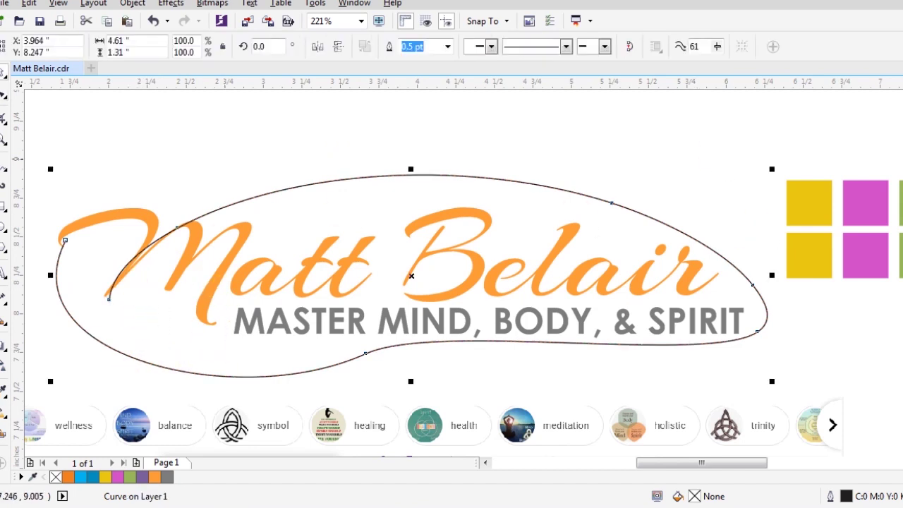
{"action": "type", "text": "4"}
{"action": "key", "text": "Return"}
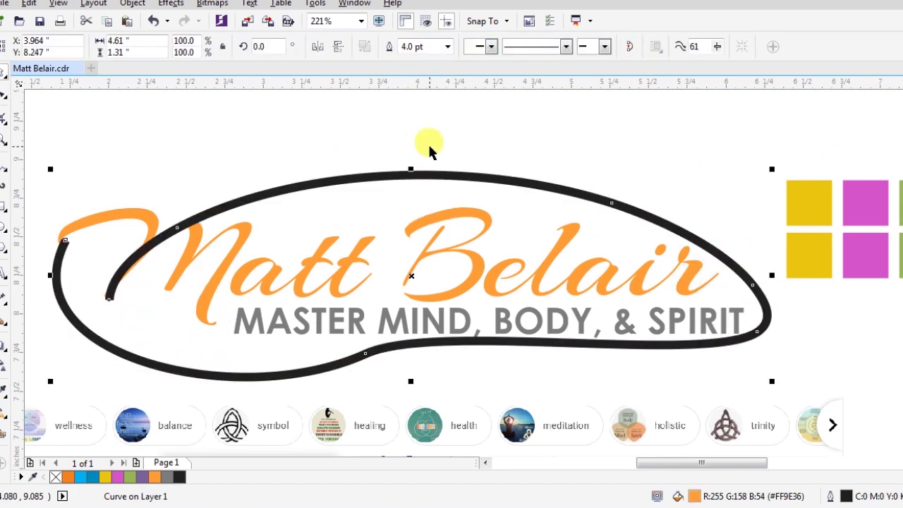
{"action": "key", "text": "F10"}
{"action": "left_click_drag", "start_coordinate": [508, 345], "coordinate": [429, 332]}
{"action": "left_click_drag", "start_coordinate": [796, 309], "coordinate": [425, 217]}
{"action": "left_click_drag", "start_coordinate": [172, 308], "coordinate": [147, 219]}
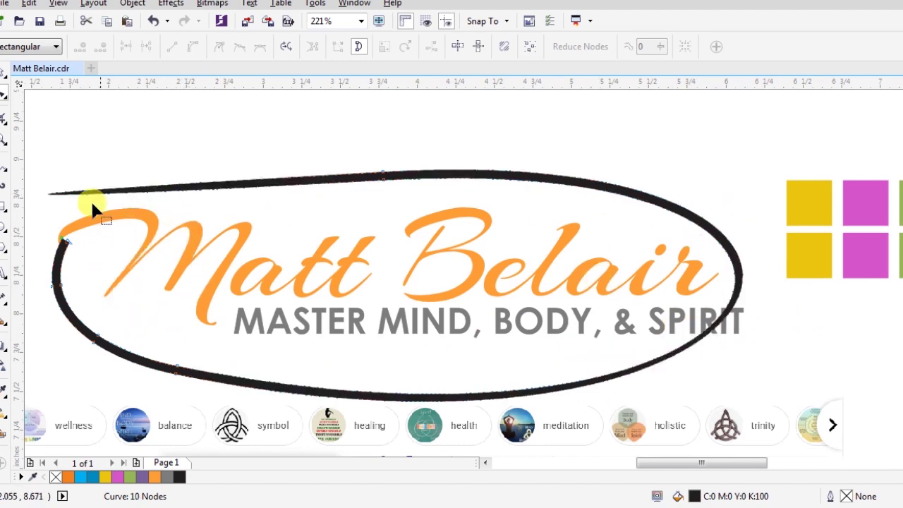
{"action": "left_click_drag", "start_coordinate": [52, 187], "coordinate": [68, 252]}
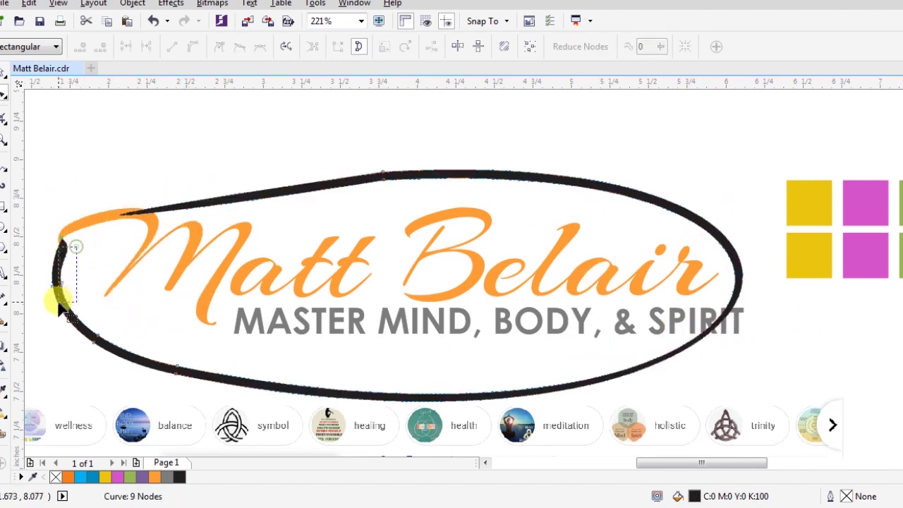
{"action": "left_click_drag", "start_coordinate": [62, 299], "coordinate": [63, 298]}
{"action": "left_click", "coordinate": [92, 248]}
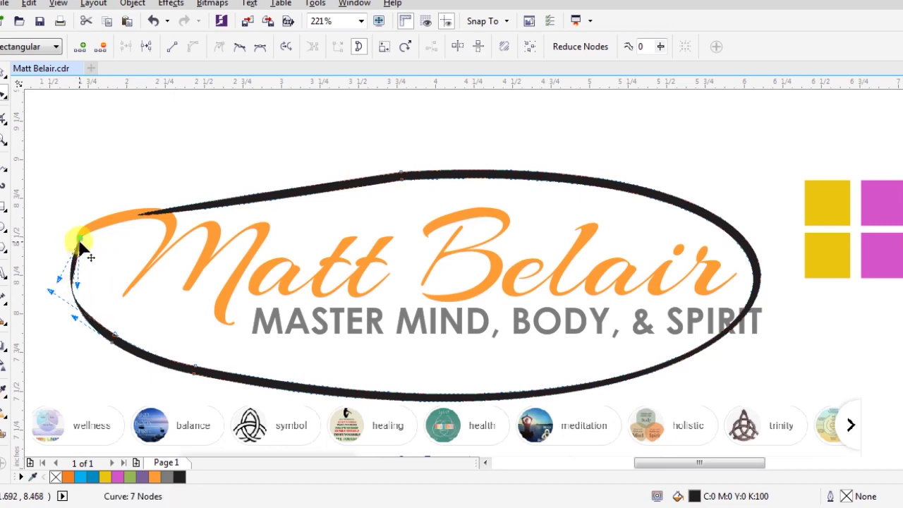
{"action": "left_click_drag", "start_coordinate": [438, 390], "coordinate": [446, 332]}
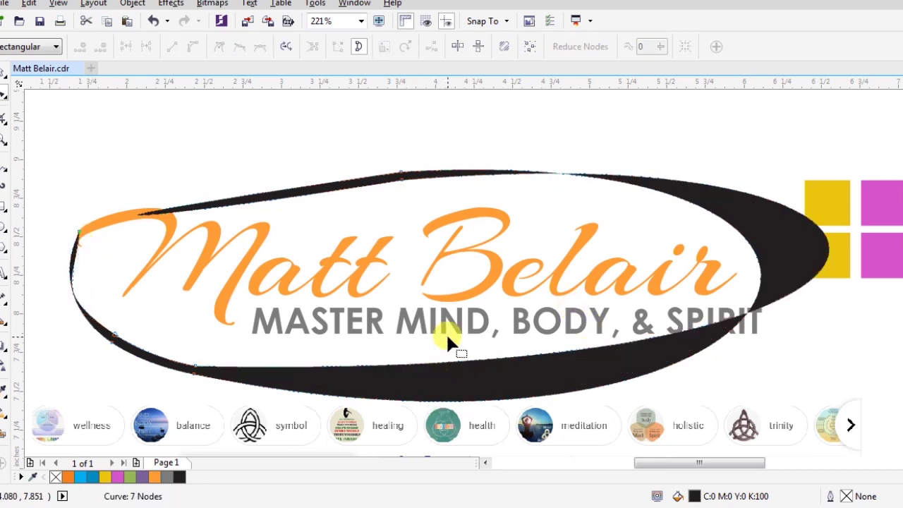
{"action": "key", "text": "Delete"}
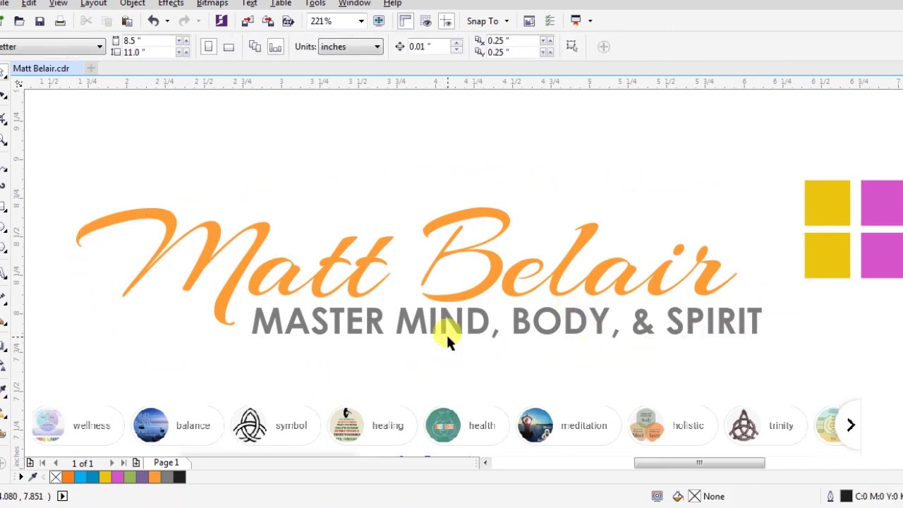
Scale down the tagline and zoom in on the name
{"action": "left_click", "coordinate": [661, 333]}
{"action": "left_click_drag", "start_coordinate": [759, 332], "coordinate": [560, 375]}
{"action": "key", "text": "Escape"}
{"action": "scroll", "coordinate": [489, 387], "scroll_direction": "up", "scroll_amount": 2}
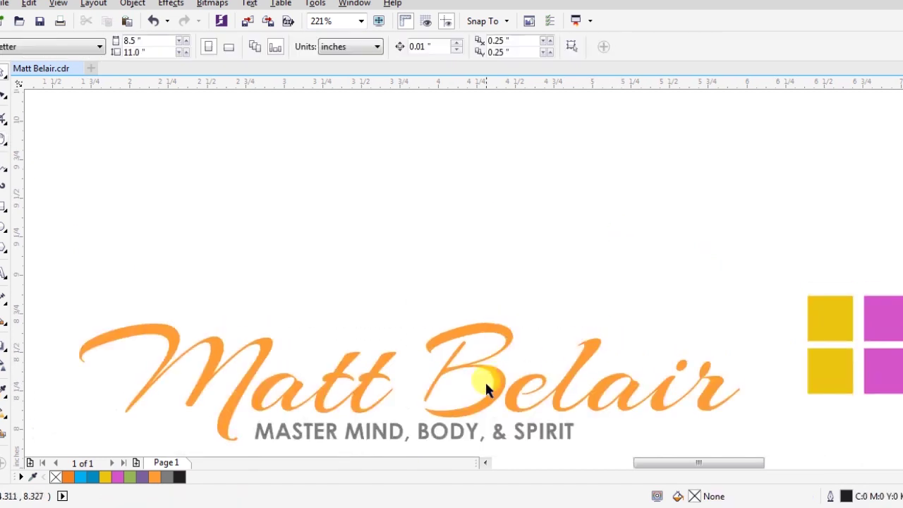
{"action": "left_click_drag", "start_coordinate": [64, 185], "coordinate": [746, 403]}
{"action": "left_click", "coordinate": [414, 318]}
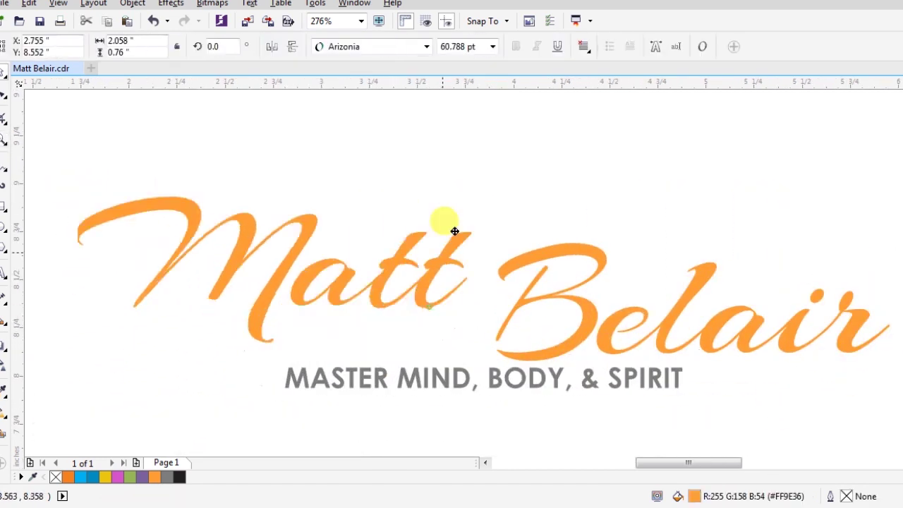
{"action": "left_click", "coordinate": [492, 296]}
{"action": "left_click_drag", "start_coordinate": [559, 300], "coordinate": [358, 292]}
{"action": "left_click_drag", "start_coordinate": [363, 242], "coordinate": [473, 223]}
{"action": "scroll", "coordinate": [473, 223], "scroll_direction": "down", "scroll_amount": 2}
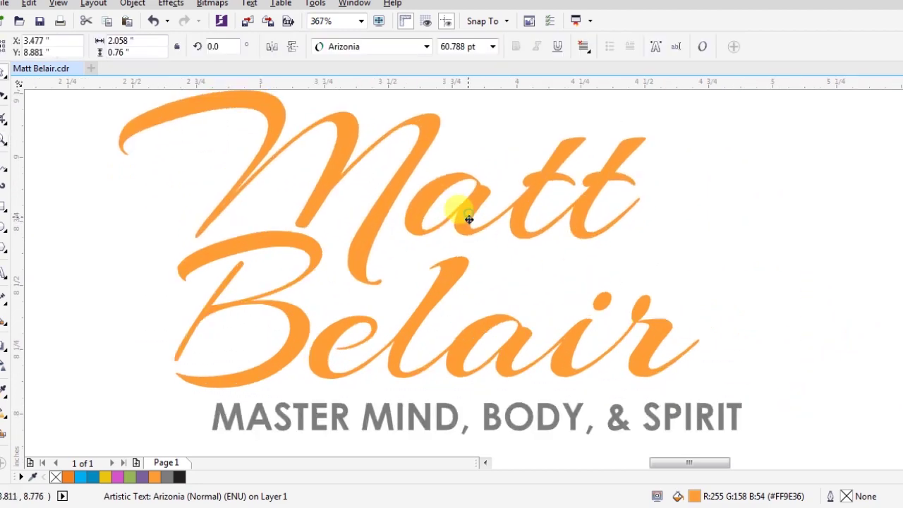
{"action": "scroll", "coordinate": [305, 171], "scroll_direction": "up", "scroll_amount": 3}
Draw an ellipse enclosing the stacked name and tagline
{"action": "left_click", "coordinate": [6, 189]}
{"action": "left_click", "coordinate": [6, 225]}
{"action": "mouse_move", "coordinate": [744, 122]}
{"action": "left_mouse_down"}
{"action": "mouse_move", "coordinate": [160, 376]}
{"action": "mouse_move", "coordinate": [119, 435]}
{"action": "left_mouse_up"}
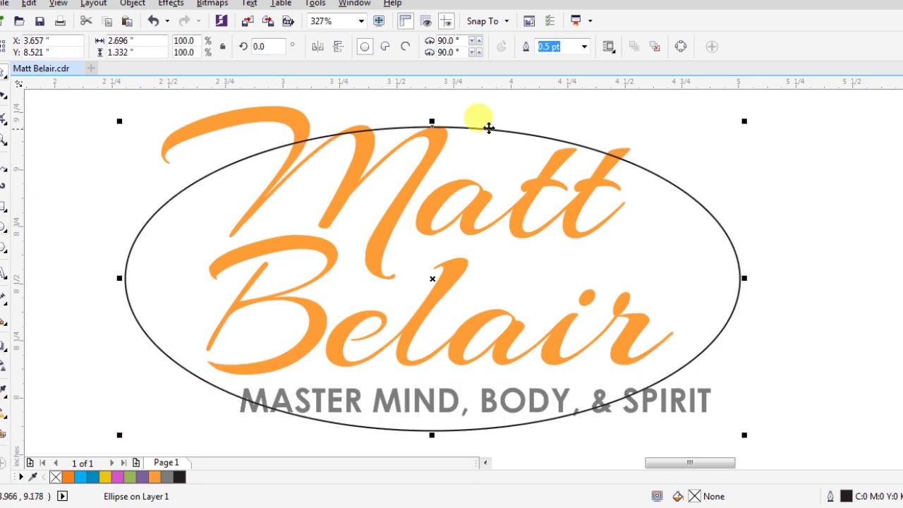
{"action": "scroll", "coordinate": [432, 155], "scroll_direction": "down", "scroll_amount": 3}
{"action": "scroll", "coordinate": [427, 239], "scroll_direction": "up", "scroll_amount": 3}
Try the Aspire font on Matt, then undo it
{"action": "left_click", "coordinate": [426, 240]}
{"action": "left_click", "coordinate": [371, 44]}
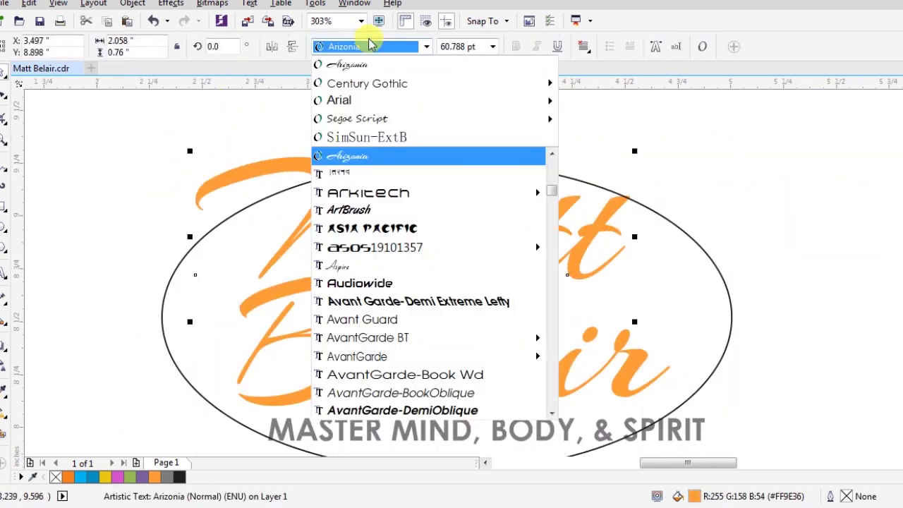
{"action": "left_click", "coordinate": [344, 264]}
{"action": "key", "text": "ctrl+z"}
{"action": "left_click", "coordinate": [575, 168]}
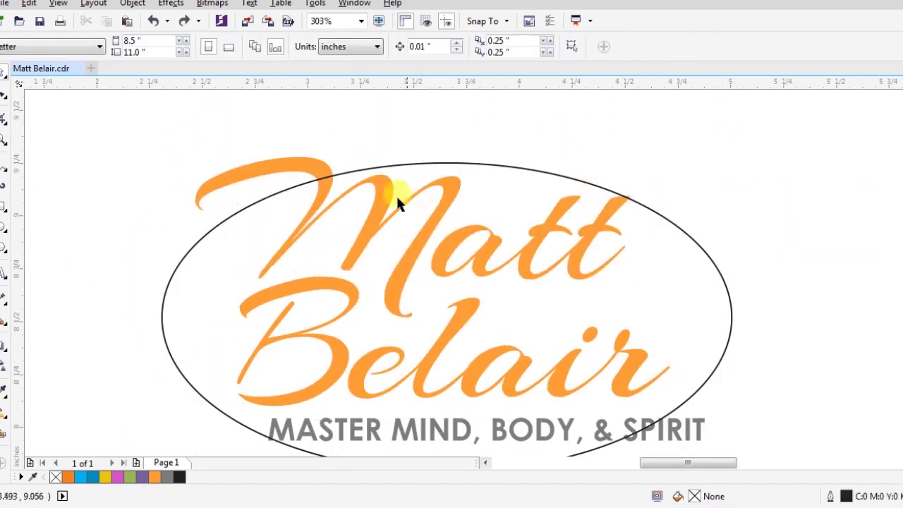
Give the ellipse a 2.0 pt black outline
{"action": "left_click", "coordinate": [657, 215]}
{"action": "scroll", "coordinate": [649, 207], "scroll_direction": "down", "scroll_amount": 1}
{"action": "left_click", "coordinate": [585, 47]}
{"action": "left_click", "coordinate": [557, 127]}
{"action": "left_click_drag", "start_coordinate": [174, 125], "coordinate": [676, 377]}
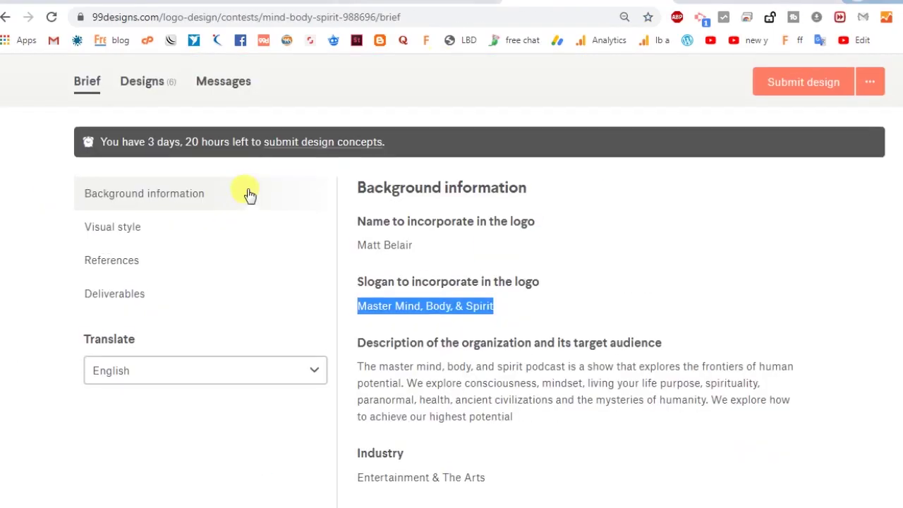
Look through the contest's submitted designs, then return to the logo in CorelDRAW
{"action": "scroll", "coordinate": [246, 193], "scroll_direction": "up", "scroll_amount": 2}
{"action": "left_click", "coordinate": [145, 223]}
{"action": "scroll", "coordinate": [520, 256], "scroll_direction": "down", "scroll_amount": 3}
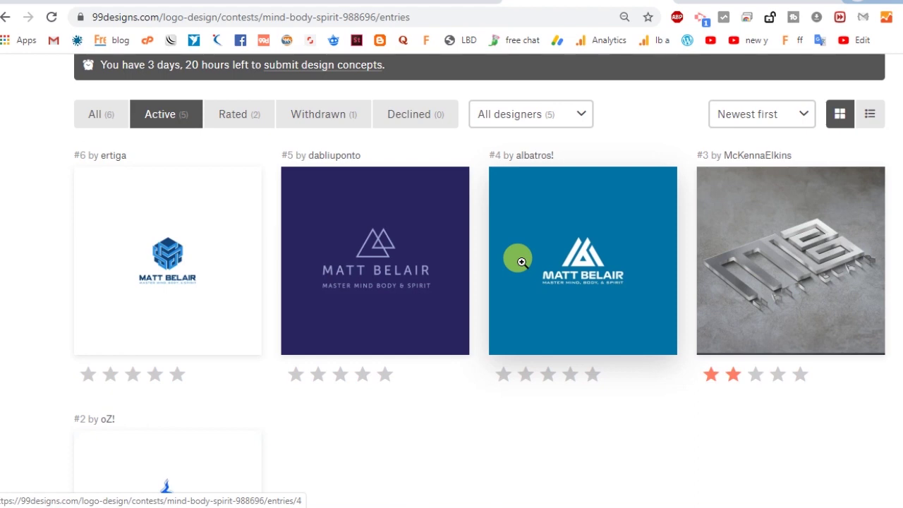
{"action": "left_click", "coordinate": [428, 423]}
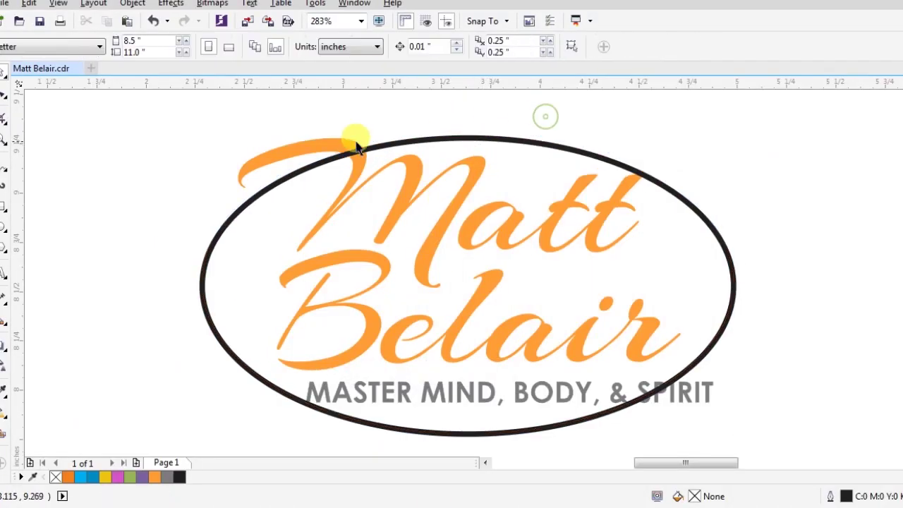
Convert the orange oval to curves and trim a gap into its top-left with a small ellipse
{"action": "left_click", "coordinate": [459, 146]}
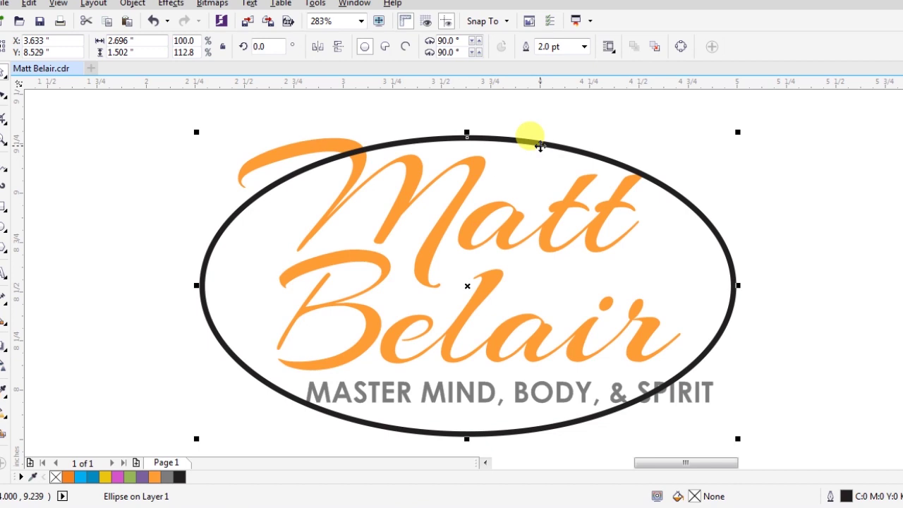
{"action": "left_click", "coordinate": [548, 157]}
{"action": "left_click_drag", "start_coordinate": [462, 170], "coordinate": [471, 188]}
{"action": "left_click", "coordinate": [434, 134]}
{"action": "key", "text": "ctrl+q"}
{"action": "key", "text": "F7"}
{"action": "left_click_drag", "start_coordinate": [212, 135], "coordinate": [361, 221]}
{"action": "key", "text": "space"}
{"action": "left_click", "coordinate": [388, 145], "text": "shift"}
{"action": "left_click", "coordinate": [493, 47]}
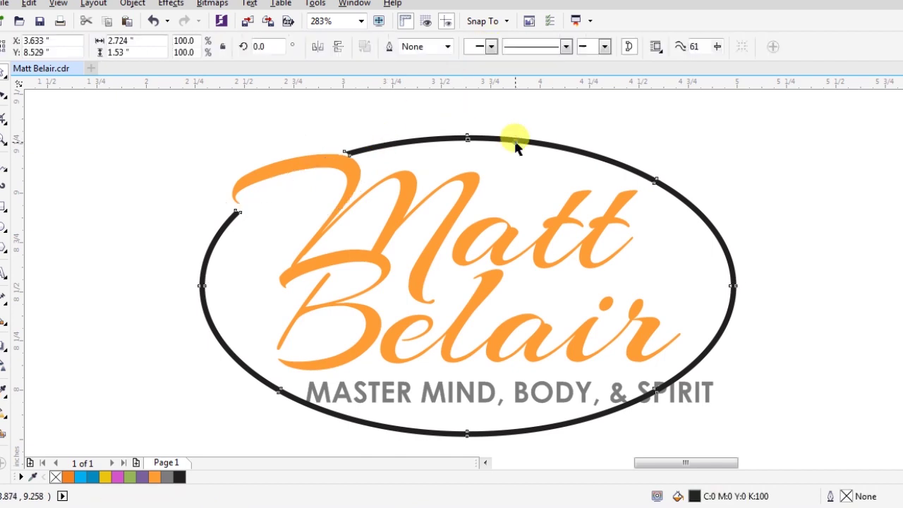
Combine the trimmed oval with Matt into one curve and remove the top-left junction nodes
{"action": "left_click", "coordinate": [359, 166], "text": "shift"}
{"action": "left_click", "coordinate": [387, 50]}
{"action": "key", "text": "F10"}
{"action": "left_click", "coordinate": [423, 137]}
{"action": "key", "text": "Delete"}
{"action": "key", "text": "Delete"}
{"action": "key", "text": "Delete"}
Try reshaping the oval's arcs, then delete the ring nodes at the upper-left junction
{"action": "left_click_drag", "start_coordinate": [280, 164], "coordinate": [303, 148]}
{"action": "left_click_drag", "start_coordinate": [749, 367], "coordinate": [406, 452]}
{"action": "mouse_move", "coordinate": [738, 282]}
{"action": "left_mouse_down"}
{"action": "mouse_move", "coordinate": [685, 268]}
{"action": "mouse_move", "coordinate": [749, 256]}
{"action": "mouse_move", "coordinate": [733, 277]}
{"action": "left_mouse_up"}
{"action": "key", "text": "ctrl+z"}
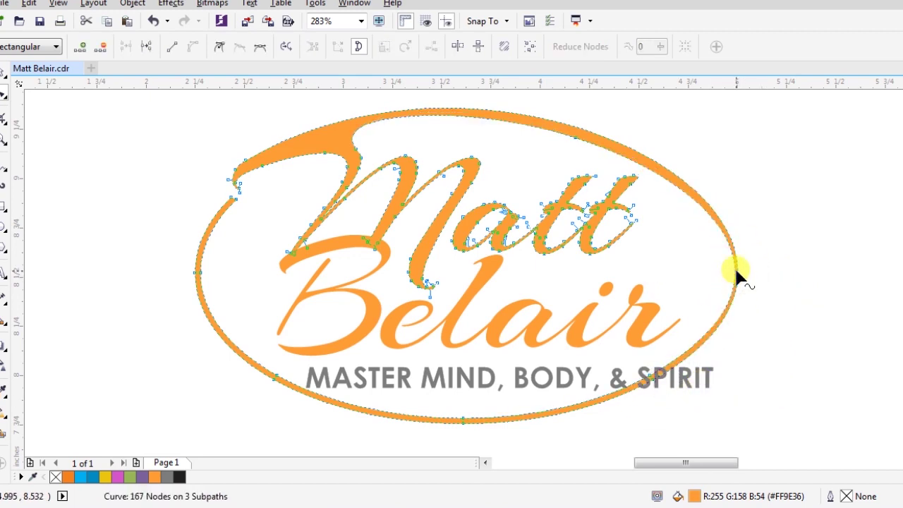
{"action": "left_click_drag", "start_coordinate": [211, 181], "coordinate": [245, 204]}
{"action": "key", "text": "Delete"}
{"action": "key", "text": "ctrl+z"}
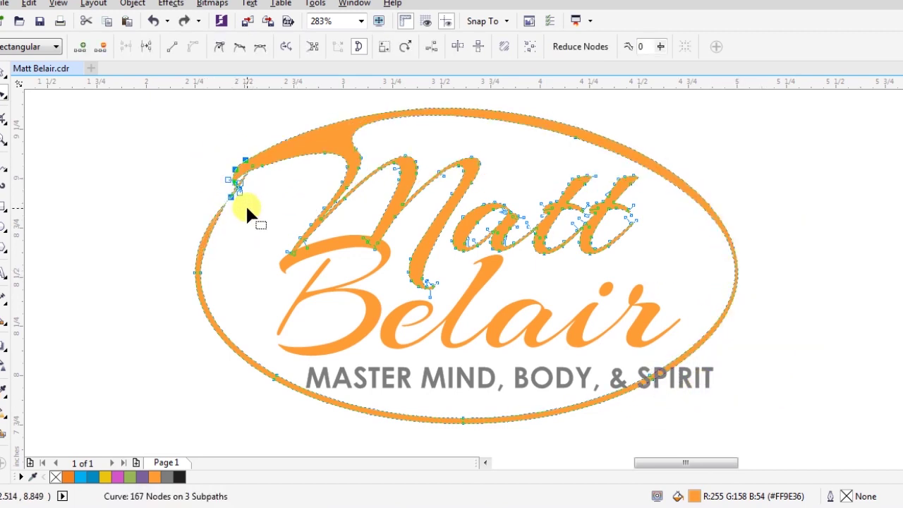
{"action": "key", "text": "Delete"}
{"action": "left_click", "coordinate": [162, 197]}
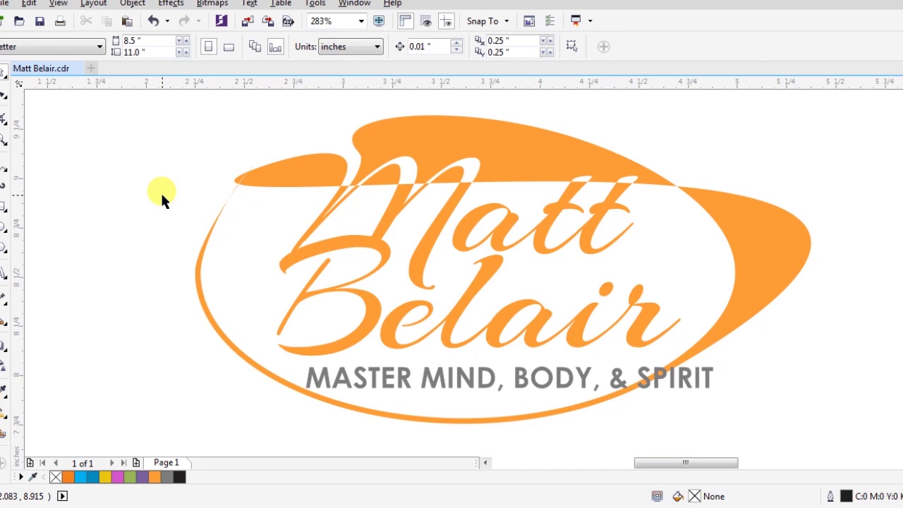
Draw an ellipse over the logo and fit the MASTER MIND, BODY, & SPIRIT tagline to it
{"action": "left_click_drag", "start_coordinate": [437, 375], "coordinate": [448, 379]}
{"action": "key", "text": "F7"}
{"action": "mouse_move", "coordinate": [729, 127]}
{"action": "left_mouse_down"}
{"action": "mouse_move", "coordinate": [258, 383]}
{"action": "mouse_move", "coordinate": [216, 416]}
{"action": "left_mouse_up"}
{"action": "key", "text": "space"}
{"action": "left_click", "coordinate": [585, 374]}
{"action": "left_click", "coordinate": [248, 333], "text": "shift"}
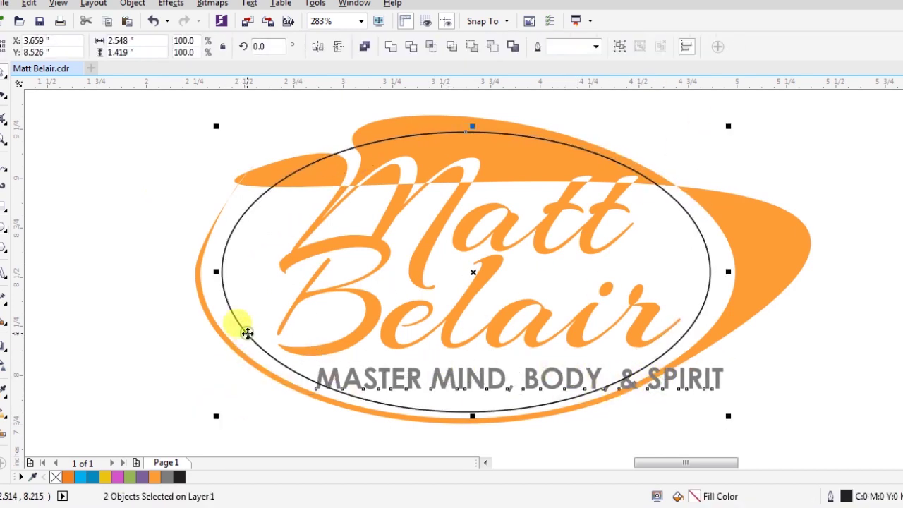
{"action": "left_click", "coordinate": [249, 3]}
{"action": "left_click", "coordinate": [297, 199]}
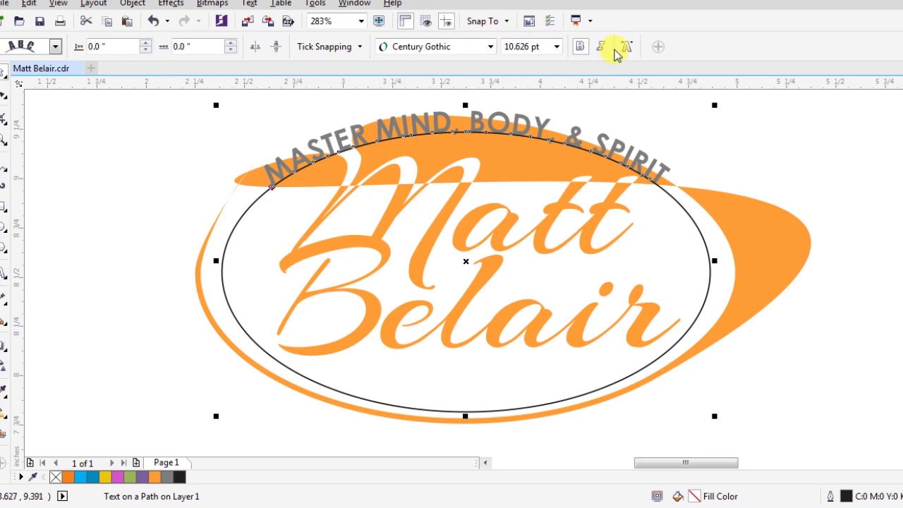
Mirror the tagline and slide it along the ellipse onto the bottom arc
{"action": "left_click", "coordinate": [276, 46]}
{"action": "key", "text": "F8"}
{"action": "left_click", "coordinate": [457, 177]}
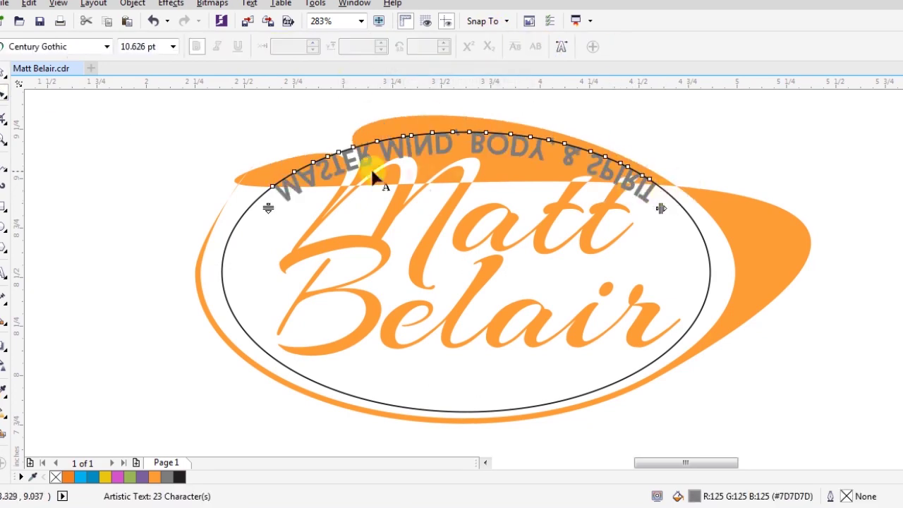
{"action": "key", "text": "ctrl+space"}
{"action": "left_click_drag", "start_coordinate": [271, 185], "coordinate": [688, 208]}
{"action": "left_click_drag", "start_coordinate": [422, 407], "coordinate": [288, 358]}
{"action": "key", "text": "Escape"}
Shrink Belair slightly to 51.859 pt and move it toward the centre
{"action": "left_click", "coordinate": [650, 305]}
{"action": "left_click", "coordinate": [601, 202], "text": "shift"}
{"action": "key", "text": "ctrl+l"}
{"action": "key", "text": "ctrl+z"}
{"action": "mouse_move", "coordinate": [689, 227]}
{"action": "left_mouse_down"}
{"action": "mouse_move", "coordinate": [671, 240]}
{"action": "mouse_move", "coordinate": [691, 238]}
{"action": "left_mouse_up"}
{"action": "left_click_drag", "start_coordinate": [452, 294], "coordinate": [479, 285]}
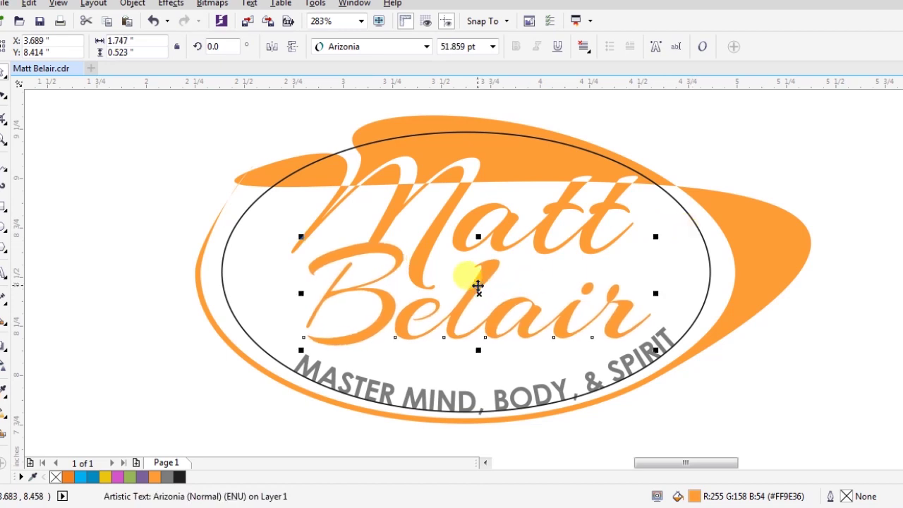
{"action": "left_click", "coordinate": [682, 215]}
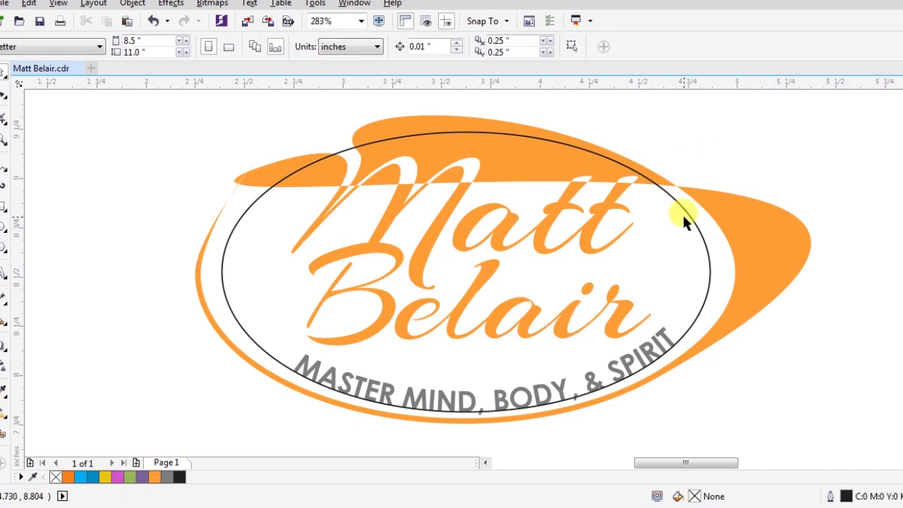
{"action": "left_click", "coordinate": [676, 198]}
Delete the thin black guide ellipse outline
{"action": "key", "text": "Delete"}
{"action": "left_click", "coordinate": [626, 376]}
{"action": "left_click", "coordinate": [678, 124]}
{"action": "scroll", "coordinate": [681, 134], "scroll_direction": "up", "scroll_amount": 1}
{"action": "left_click", "coordinate": [474, 178]}
{"action": "key", "text": "F10"}
{"action": "key", "text": "space"}
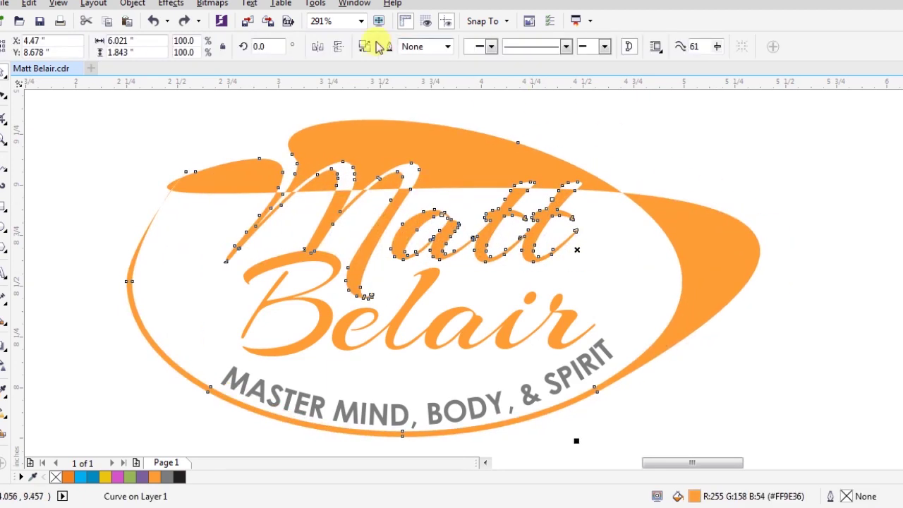
{"action": "key", "text": "Escape"}
Slide the curved tagline a little further along its arc
{"action": "scroll", "coordinate": [624, 363], "scroll_direction": "up", "scroll_amount": 1}
{"action": "left_click", "coordinate": [621, 366]}
{"action": "left_click", "coordinate": [87, 212]}
{"action": "left_click", "coordinate": [268, 369]}
{"action": "left_click", "coordinate": [247, 378]}
{"action": "left_click", "coordinate": [247, 379]}
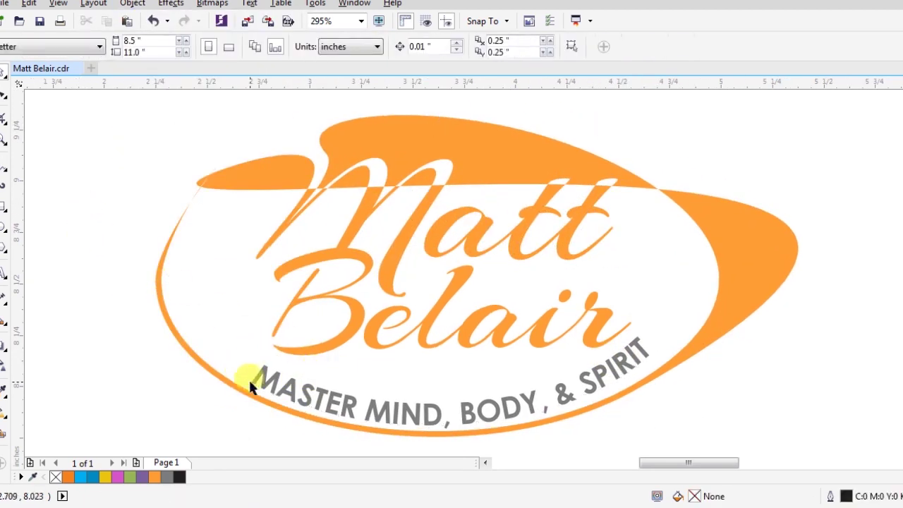
{"action": "left_click_drag", "start_coordinate": [248, 377], "coordinate": [226, 346]}
Reshape the orange swoosh by pulling in its top-right edge and adding a node on its left
{"action": "key", "text": "z"}
{"action": "scroll", "coordinate": [592, 160], "scroll_direction": "down", "scroll_amount": 6}
{"action": "left_click_drag", "start_coordinate": [569, 132], "coordinate": [703, 184]}
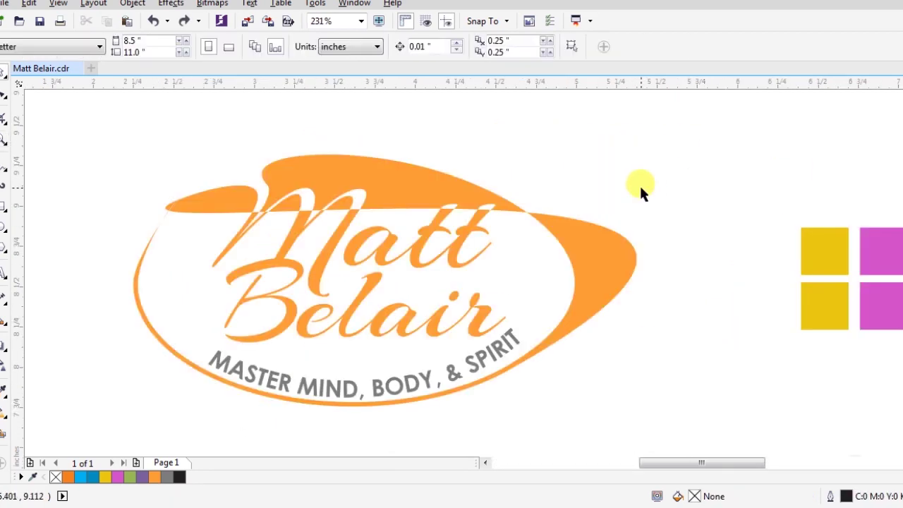
{"action": "left_click", "coordinate": [588, 224]}
{"action": "key", "text": "F10"}
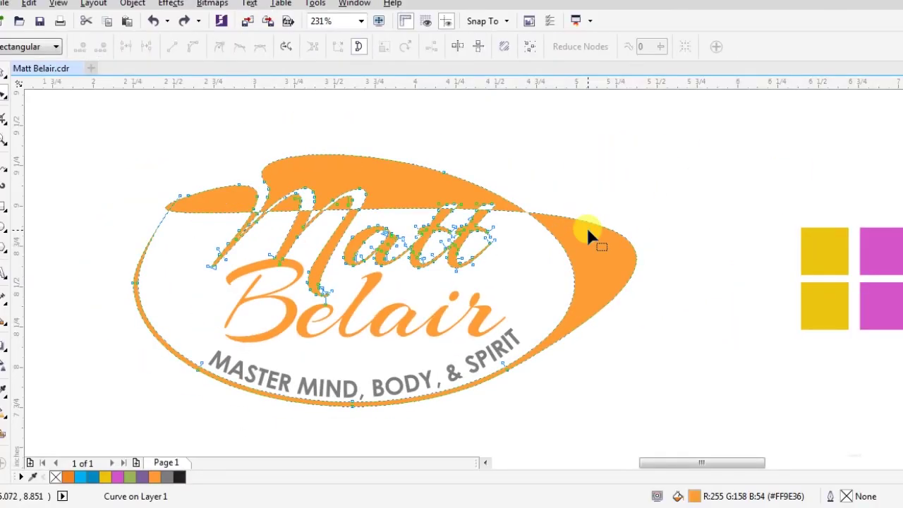
{"action": "left_click_drag", "start_coordinate": [604, 223], "coordinate": [510, 291]}
{"action": "double_click", "coordinate": [159, 252]}
{"action": "left_click_drag", "start_coordinate": [160, 253], "coordinate": [173, 240]}
{"action": "left_click", "coordinate": [624, 187]}
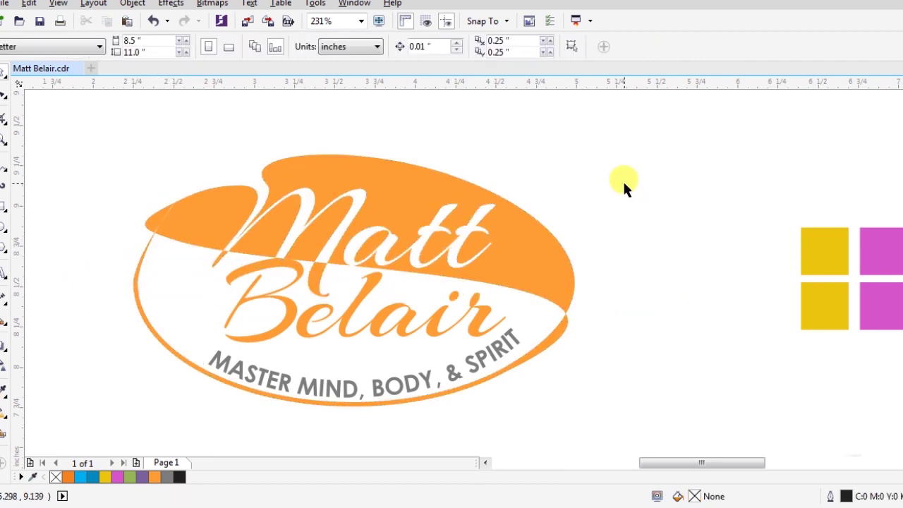
{"action": "left_click", "coordinate": [555, 326]}
Tweak the ring's lower curve, deleting a node near SPIRIT and nudging the lower-left node
{"action": "left_click_drag", "start_coordinate": [509, 373], "coordinate": [516, 374]}
{"action": "key", "text": "ctrl+z"}
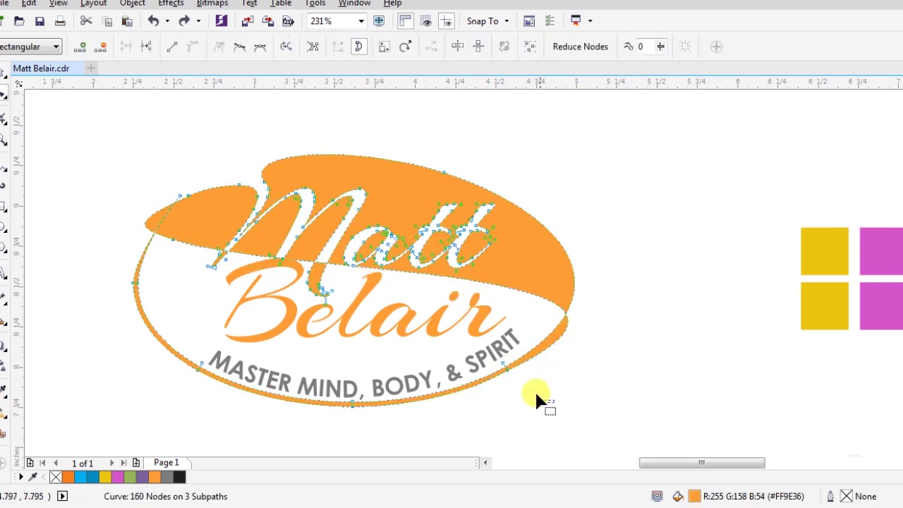
{"action": "left_click_drag", "start_coordinate": [709, 269], "coordinate": [721, 260]}
{"action": "left_click_drag", "start_coordinate": [510, 375], "coordinate": [528, 373]}
{"action": "key", "text": "ctrl+z"}
{"action": "key", "text": "Delete"}
{"action": "left_click_drag", "start_coordinate": [358, 432], "coordinate": [339, 411]}
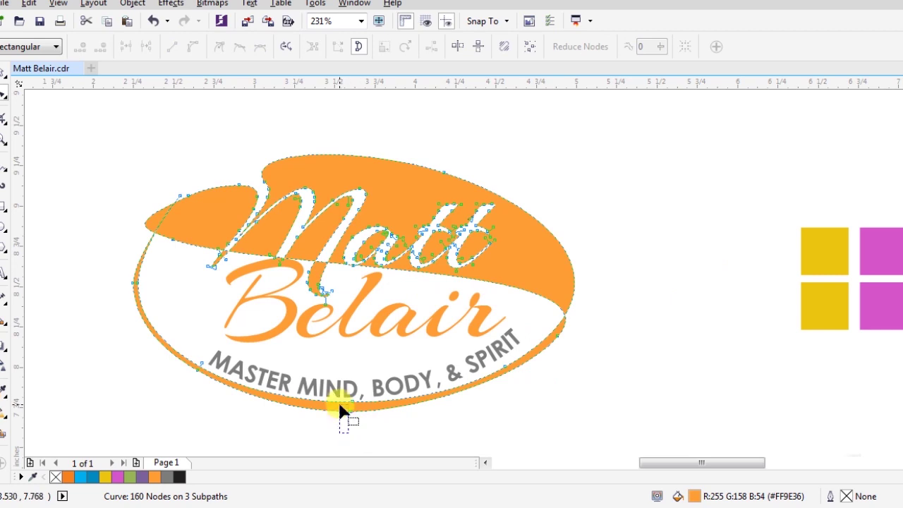
{"action": "left_click", "coordinate": [191, 369]}
{"action": "left_click_drag", "start_coordinate": [197, 379], "coordinate": [199, 386]}
{"action": "left_click", "coordinate": [579, 212]}
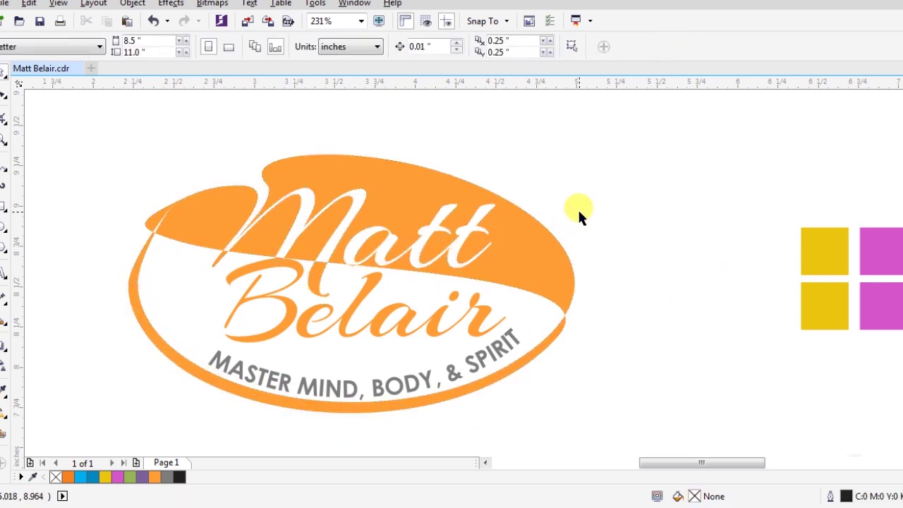
Smooth the ring's upper-left edge by adjusting its nodes
{"action": "left_click", "coordinate": [137, 256]}
{"action": "key", "text": "F10"}
{"action": "left_click_drag", "start_coordinate": [175, 198], "coordinate": [150, 212]}
{"action": "key", "text": "F2"}
{"action": "left_click_drag", "start_coordinate": [96, 167], "coordinate": [585, 369]}
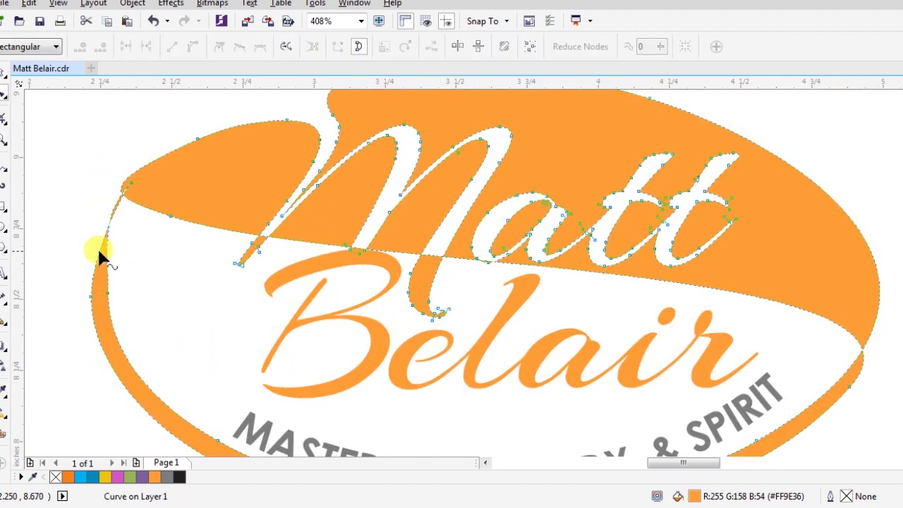
{"action": "left_click_drag", "start_coordinate": [111, 236], "coordinate": [119, 221]}
{"action": "left_click_drag", "start_coordinate": [83, 248], "coordinate": [125, 258]}
{"action": "left_click", "coordinate": [135, 180]}
{"action": "left_click_drag", "start_coordinate": [135, 182], "coordinate": [124, 174]}
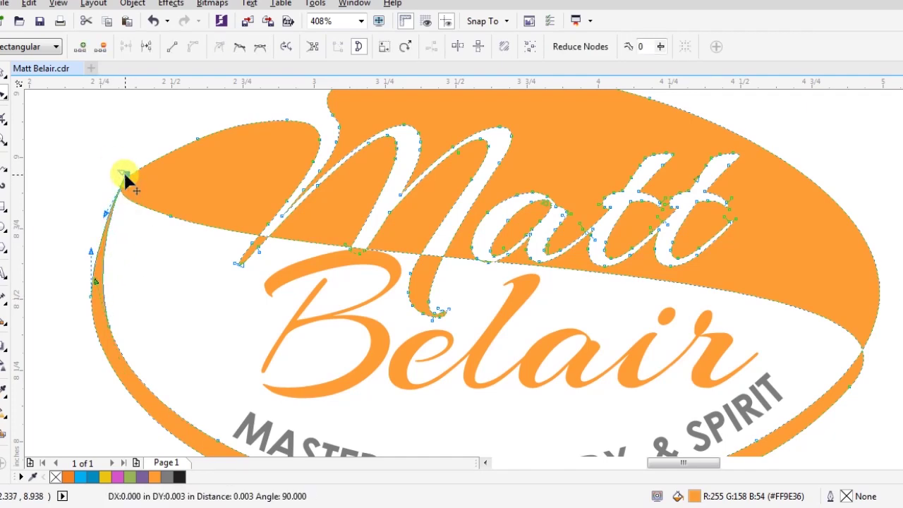
{"action": "scroll", "coordinate": [554, 302], "scroll_direction": "down", "scroll_amount": 2}
Rotate and enlarge the curved tagline, then undo the enlargement
{"action": "key", "text": "space"}
{"action": "left_click_drag", "start_coordinate": [292, 171], "coordinate": [742, 409]}
{"action": "left_click", "coordinate": [605, 373]}
{"action": "scroll", "coordinate": [605, 372], "scroll_direction": "up", "scroll_amount": 1}
{"action": "left_click", "coordinate": [605, 373]}
{"action": "left_click_drag", "start_coordinate": [668, 323], "coordinate": [671, 342]}
{"action": "left_click_drag", "start_coordinate": [619, 365], "coordinate": [647, 362]}
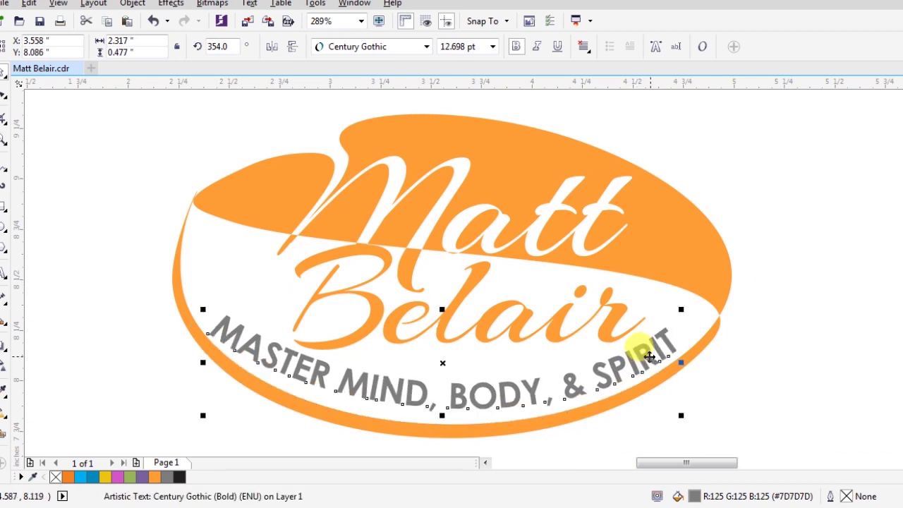
{"action": "key", "text": "ctrl+z"}
{"action": "key", "text": "ctrl+z"}
Draw a small circle left of Belair, fill it with the logo's orange and resize it
{"action": "key", "text": "F7"}
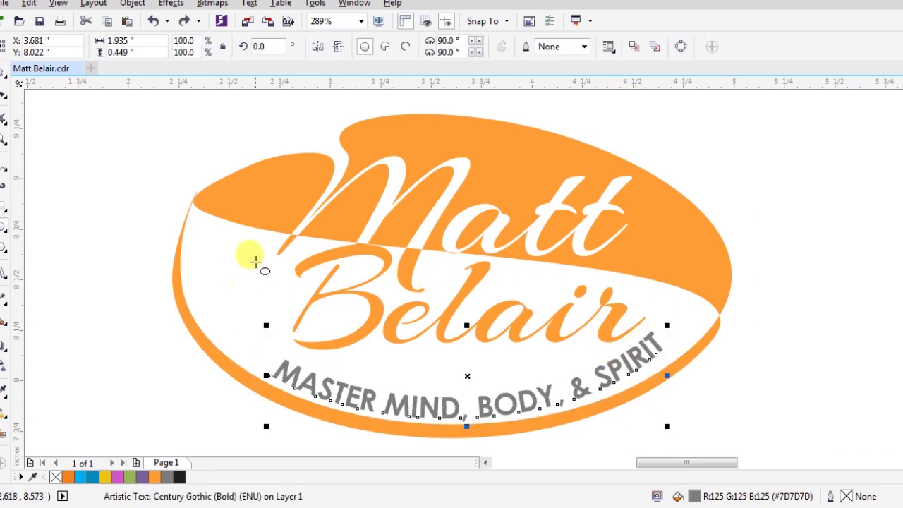
{"action": "left_click_drag", "start_coordinate": [203, 254], "coordinate": [263, 313]}
{"action": "key", "text": "i"}
{"action": "left_click", "coordinate": [259, 191]}
{"action": "key", "text": "z"}
{"action": "left_click_drag", "start_coordinate": [125, 127], "coordinate": [789, 443]}
{"action": "left_click_drag", "start_coordinate": [614, 224], "coordinate": [596, 269]}
{"action": "key", "text": "space"}
{"action": "left_click", "coordinate": [216, 305]}
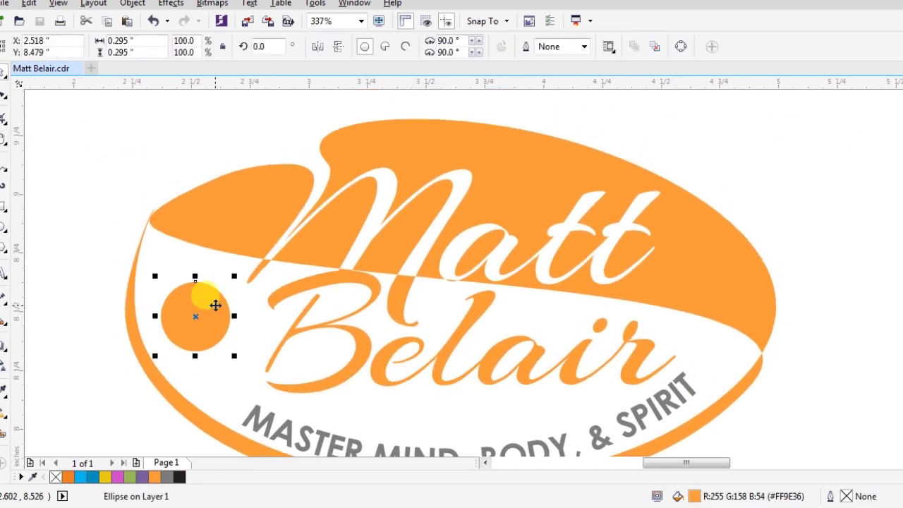
{"action": "left_click_drag", "start_coordinate": [232, 279], "coordinate": [221, 302]}
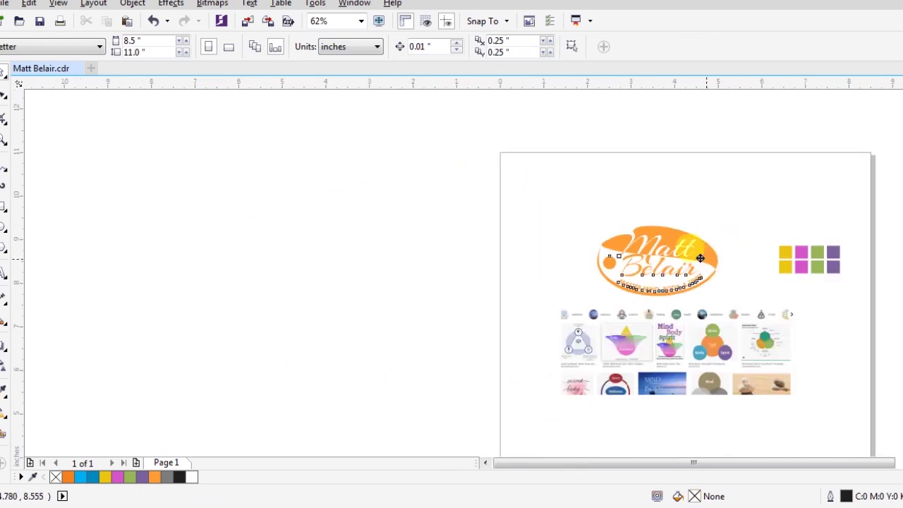
{"action": "left_click_drag", "start_coordinate": [484, 137], "coordinate": [752, 282]}
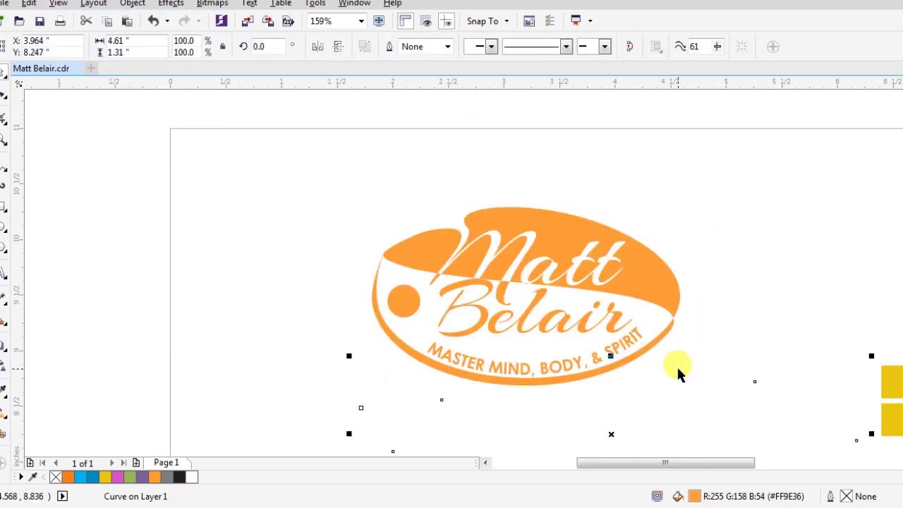
Export the logo to the Desktop as 01.psd in Photoshop PSD format, accepting bitmap conversion
{"action": "left_click", "coordinate": [513, 305]}
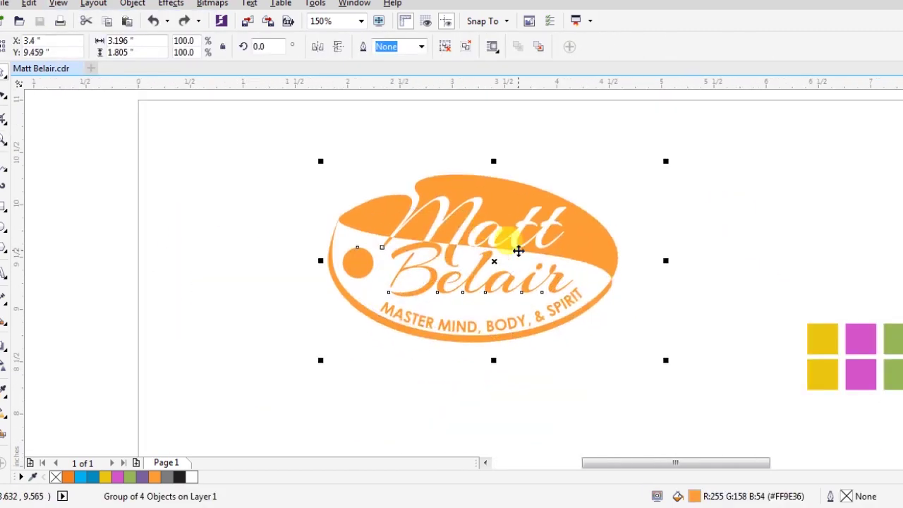
{"action": "key", "text": "ctrl+e"}
{"action": "scroll", "coordinate": [511, 196], "scroll_direction": "up", "scroll_amount": 3}
{"action": "left_click", "coordinate": [496, 154]}
{"action": "triple_click", "coordinate": [614, 316]}
{"action": "type", "text": "01"}
{"action": "left_click", "coordinate": [719, 335]}
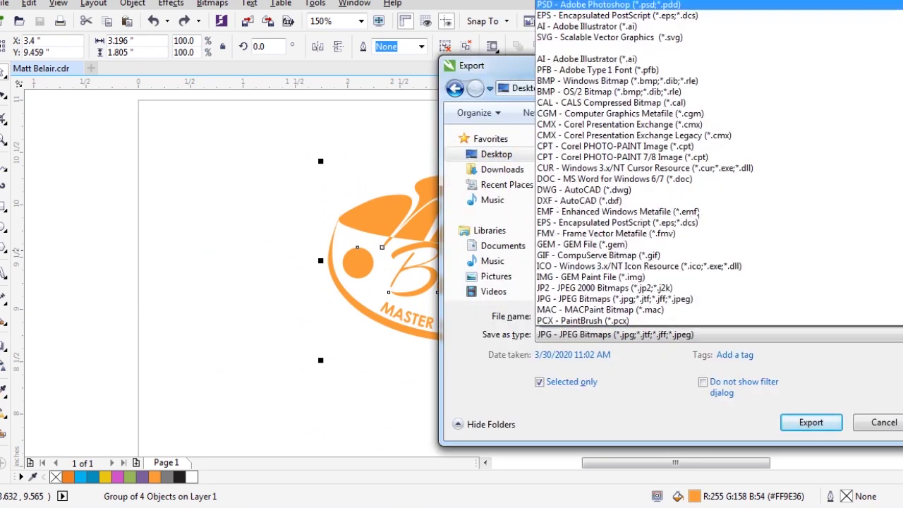
{"action": "left_click", "coordinate": [614, 306]}
{"action": "key", "text": "Return"}
{"action": "left_click", "coordinate": [501, 408]}
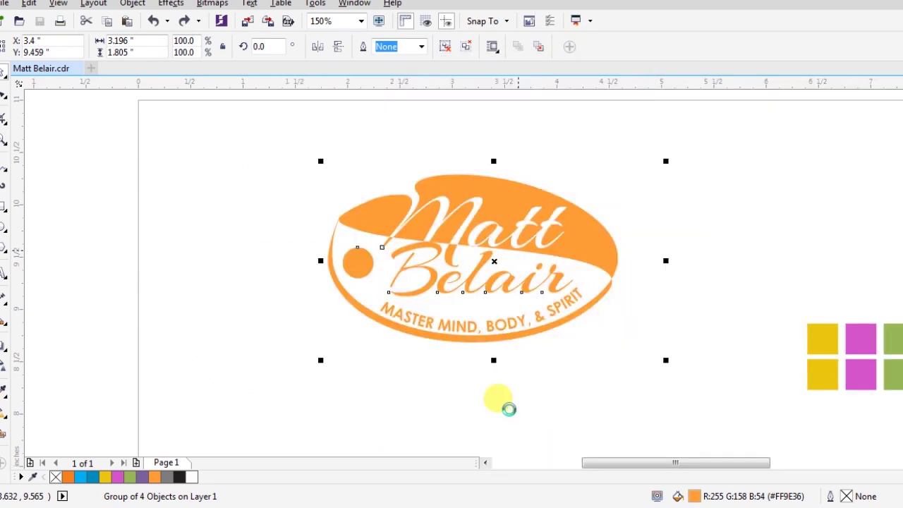
{"action": "key", "text": "super"}
Browse the MOCKUP › LOGO folder in Bridge and open mockup1.psd in Photoshop CS6
{"action": "left_click", "coordinate": [67, 246]}
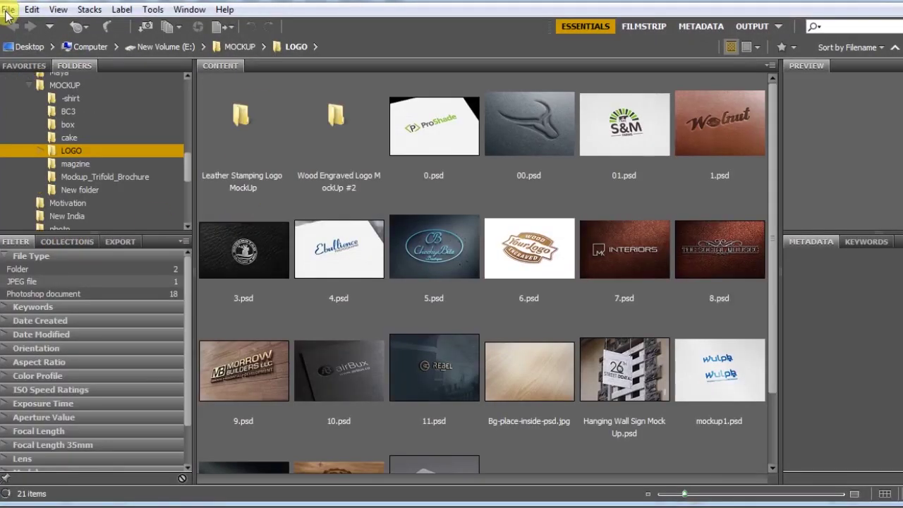
{"action": "left_click", "coordinate": [7, 9]}
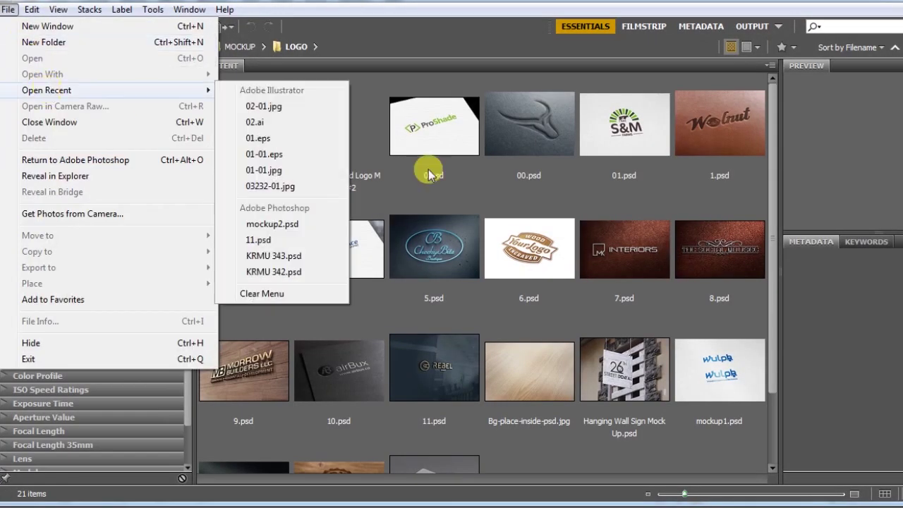
{"action": "left_click", "coordinate": [425, 240]}
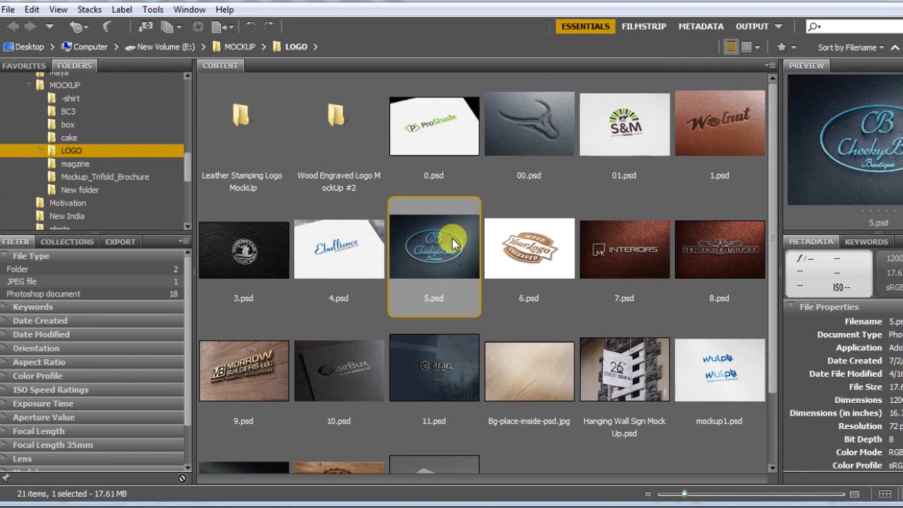
{"action": "scroll", "coordinate": [453, 243], "scroll_direction": "down", "scroll_amount": 2}
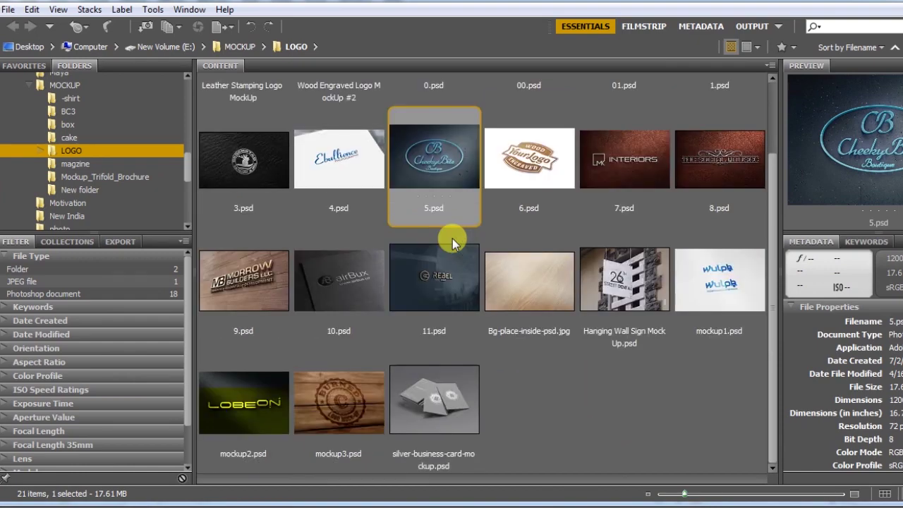
{"action": "scroll", "coordinate": [453, 243], "scroll_direction": "up", "scroll_amount": 2}
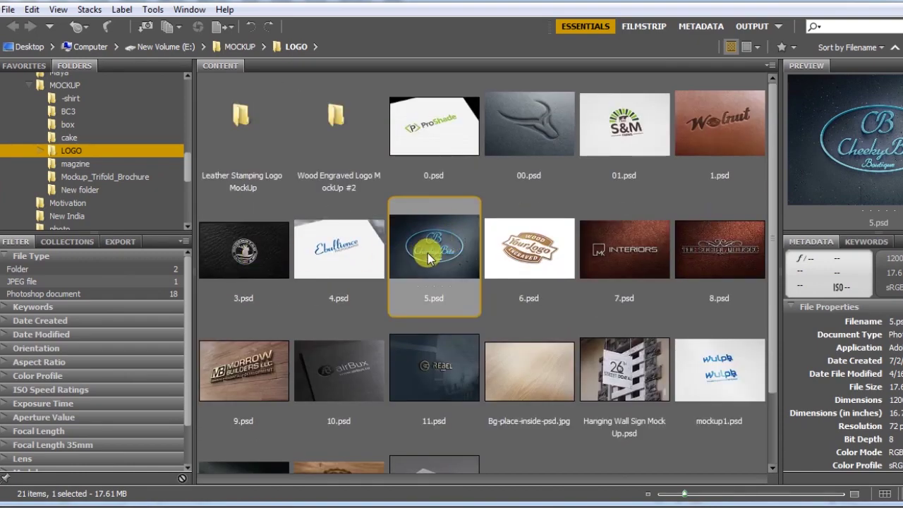
{"action": "double_click", "coordinate": [706, 337]}
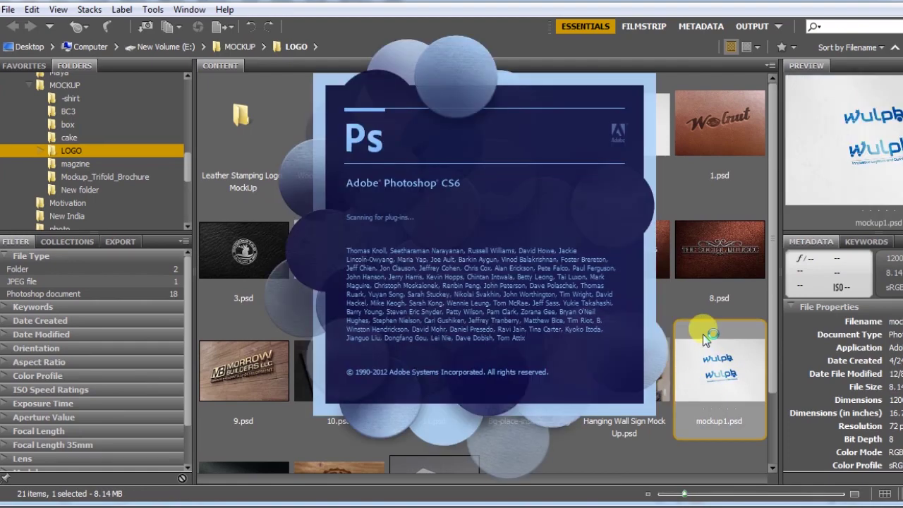
Dismiss the startup errors and open the PlaceHolder smart object for editing
{"action": "key", "text": "Return"}
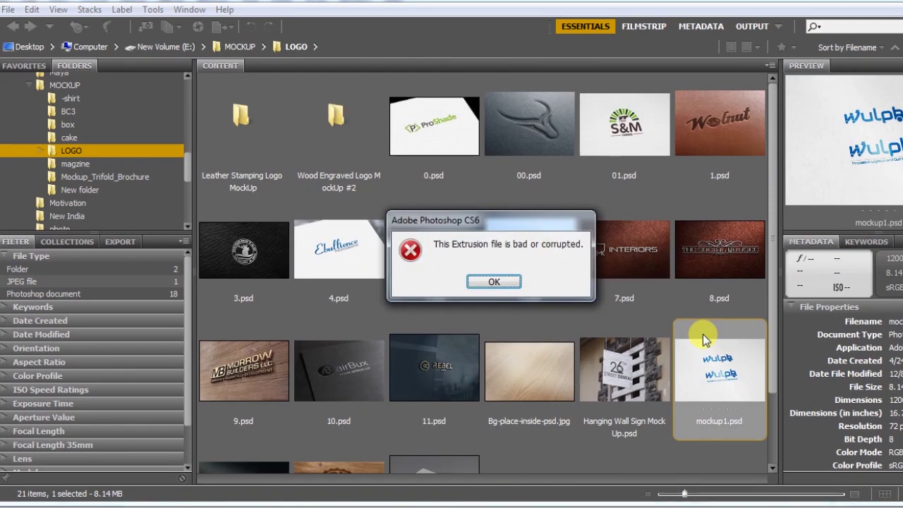
{"action": "left_click", "coordinate": [494, 283]}
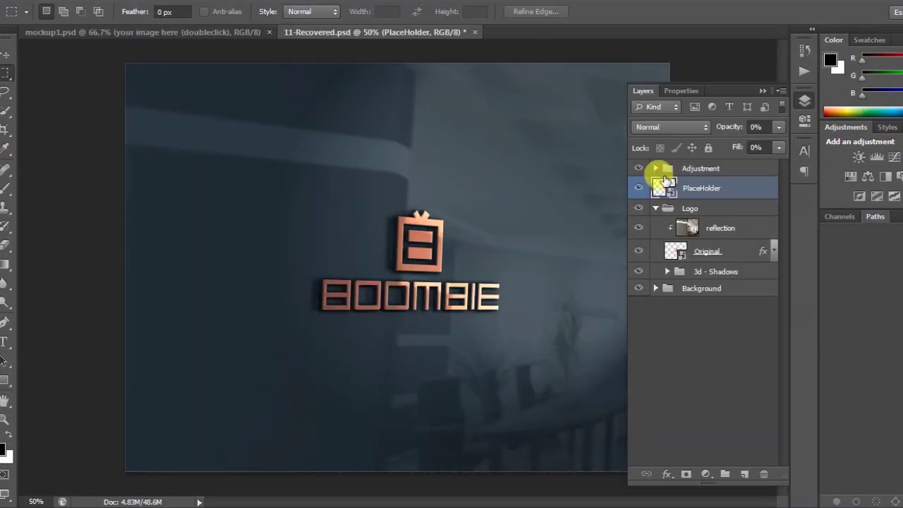
{"action": "double_click", "coordinate": [665, 184]}
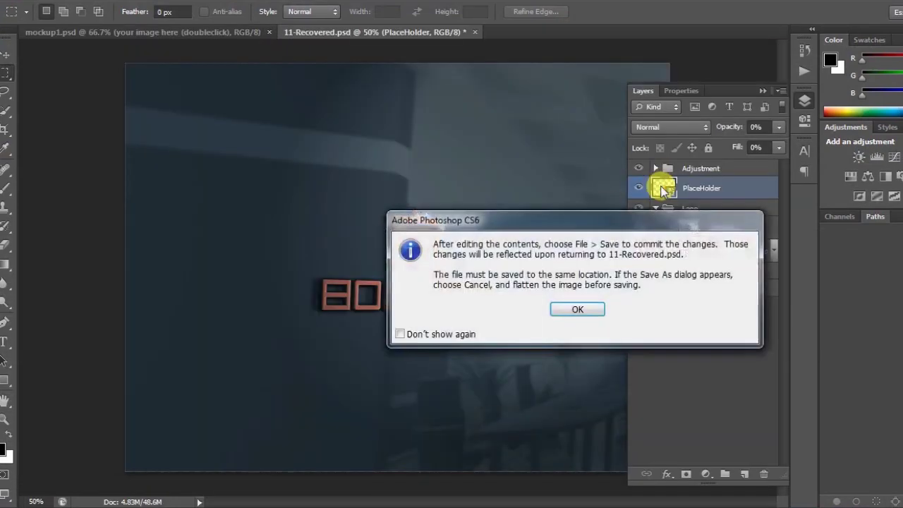
{"action": "left_click", "coordinate": [575, 309]}
Place 01.psd into the smart object and scale the orange logo up across the canvas
{"action": "key", "text": "ctrl+shift+p"}
{"action": "scroll", "coordinate": [431, 298], "scroll_direction": "down", "scroll_amount": 5}
{"action": "left_click", "coordinate": [383, 105]}
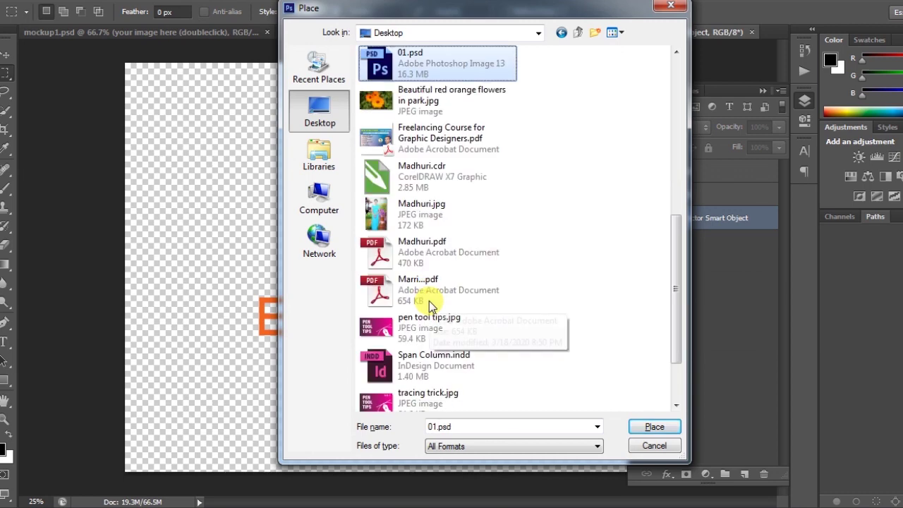
{"action": "key", "text": "Return"}
{"action": "left_click_drag", "start_coordinate": [413, 238], "coordinate": [538, 163]}
{"action": "key", "text": "ctrl+z"}
{"action": "key", "text": "Return"}
{"action": "key", "text": "ctrl+t"}
{"action": "left_click_drag", "start_coordinate": [360, 278], "coordinate": [262, 360]}
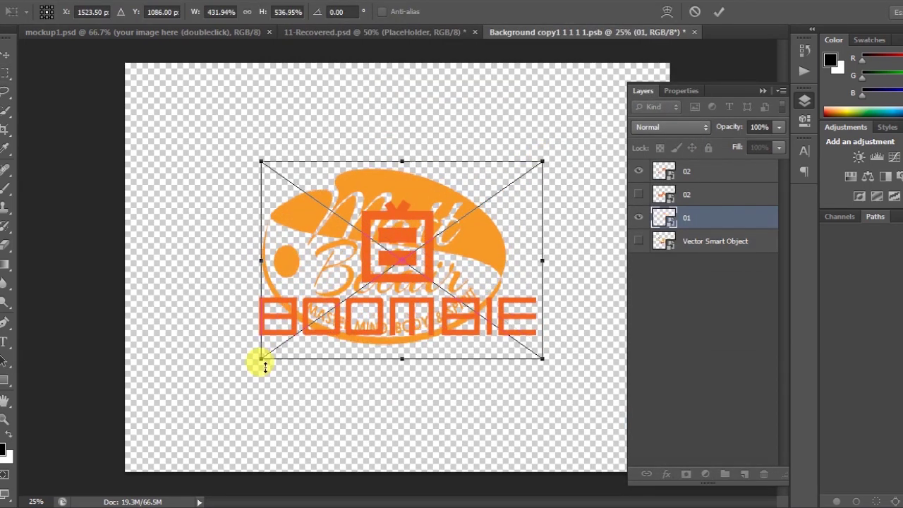
{"action": "key", "text": "Return"}
Hide the other layers, including 02, then save and close the smart object
{"action": "left_click", "coordinate": [639, 217]}
{"action": "left_click", "coordinate": [639, 217], "text": "alt"}
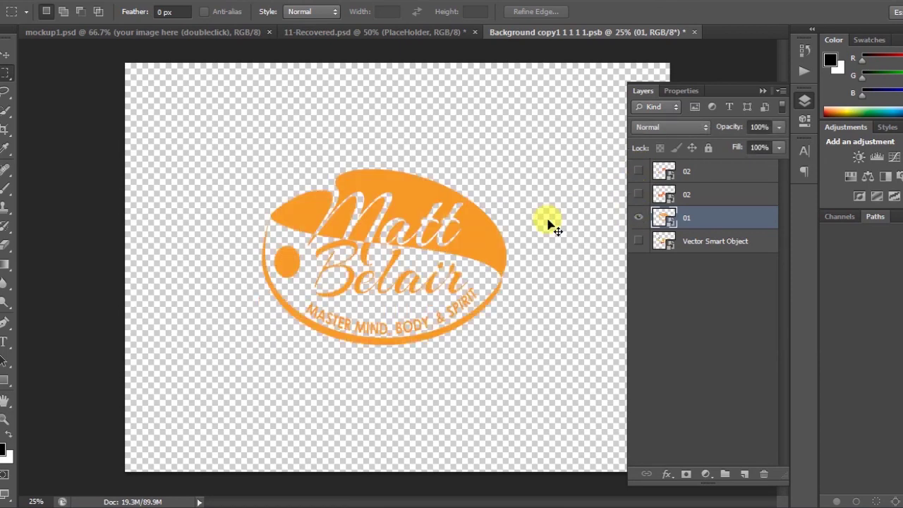
{"action": "scroll", "coordinate": [417, 233], "scroll_direction": "up", "scroll_amount": 1}
{"action": "key", "text": "ctrl+s"}
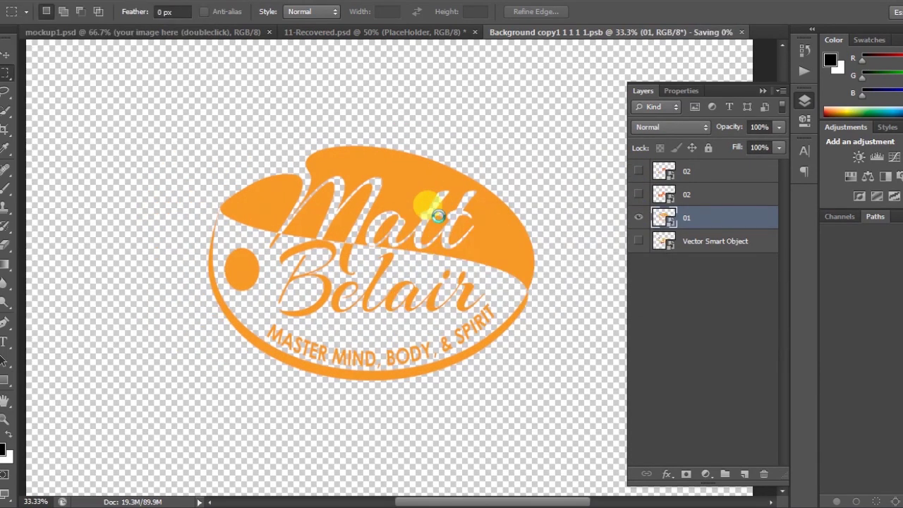
{"action": "key", "text": "ctrl+w"}
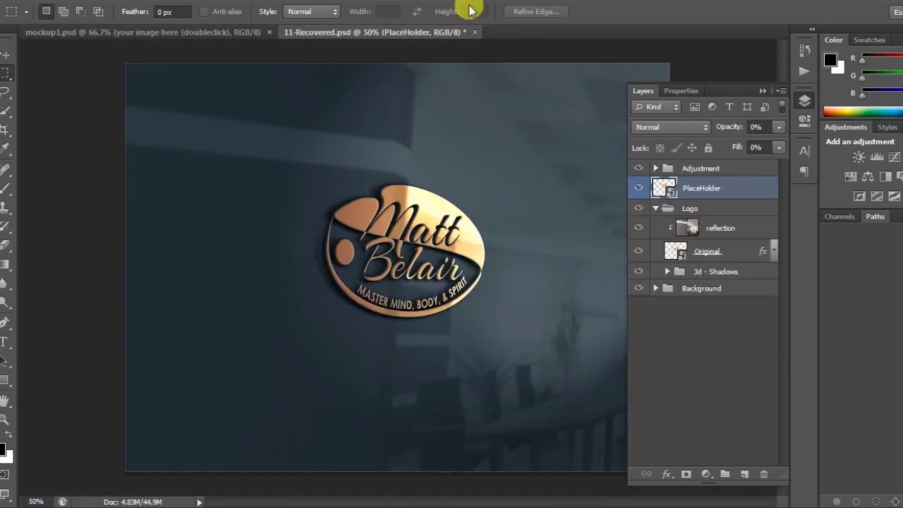
{"action": "scroll", "coordinate": [439, 200], "scroll_direction": "up", "scroll_amount": 1}
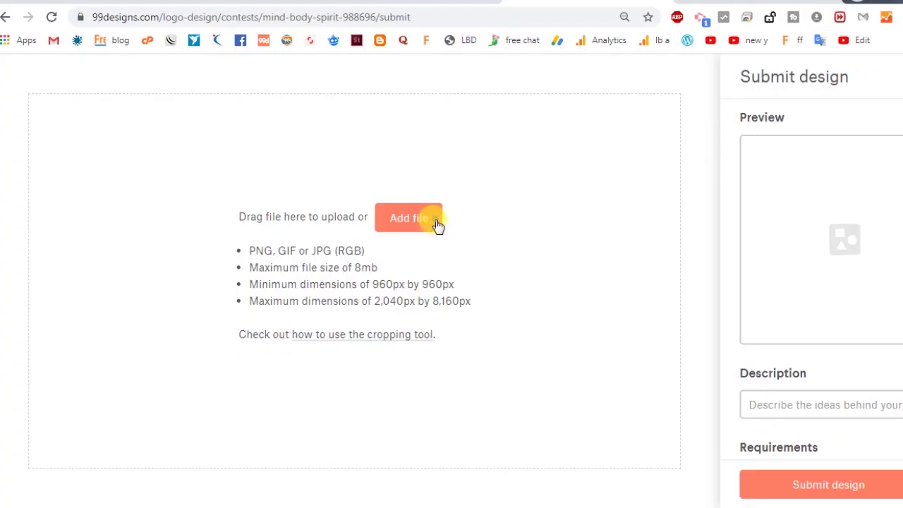
{"action": "left_click", "coordinate": [433, 221]}
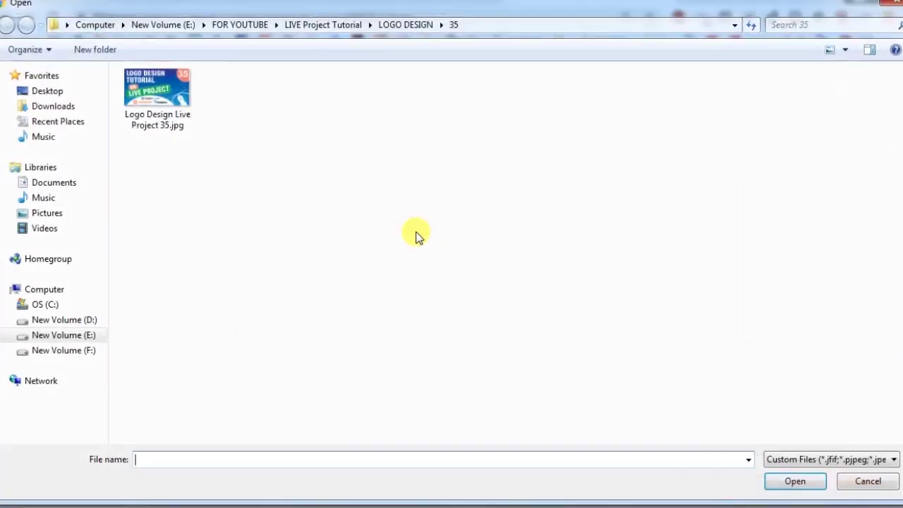
{"action": "left_click", "coordinate": [46, 304]}
{"action": "double_click", "coordinate": [160, 122]}
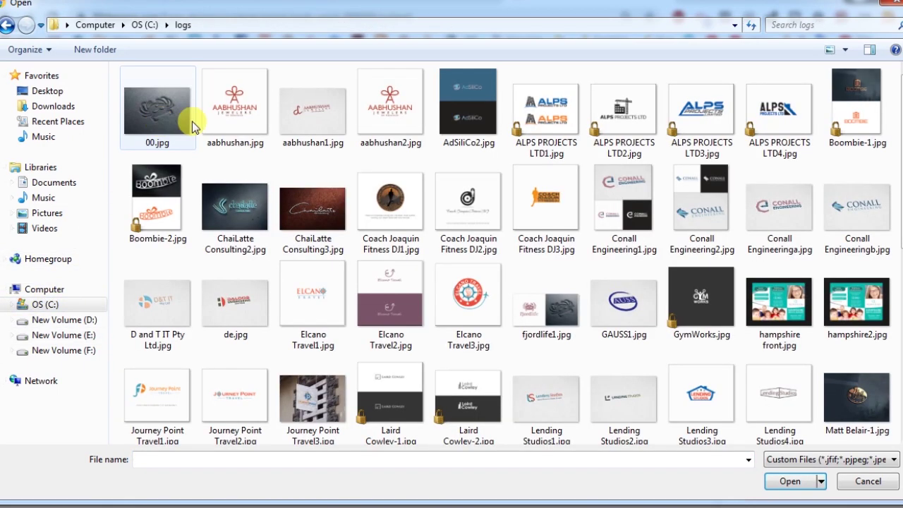
{"action": "left_click", "coordinate": [238, 120]}
{"action": "key", "text": "m"}
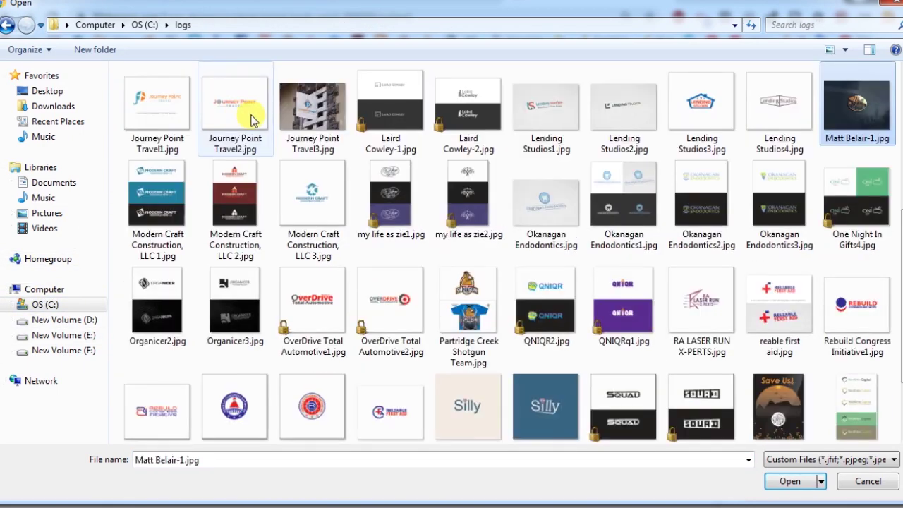
{"action": "key", "text": "m"}
{"action": "double_click", "coordinate": [846, 109]}
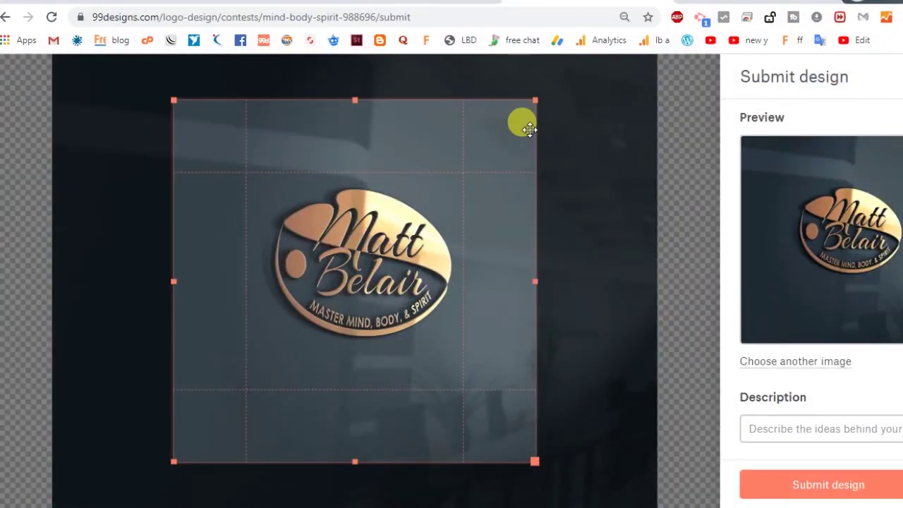
Zoom the page to 75% and adjust the crop area to center on the logo
{"action": "key", "text": "ctrl+minus"}
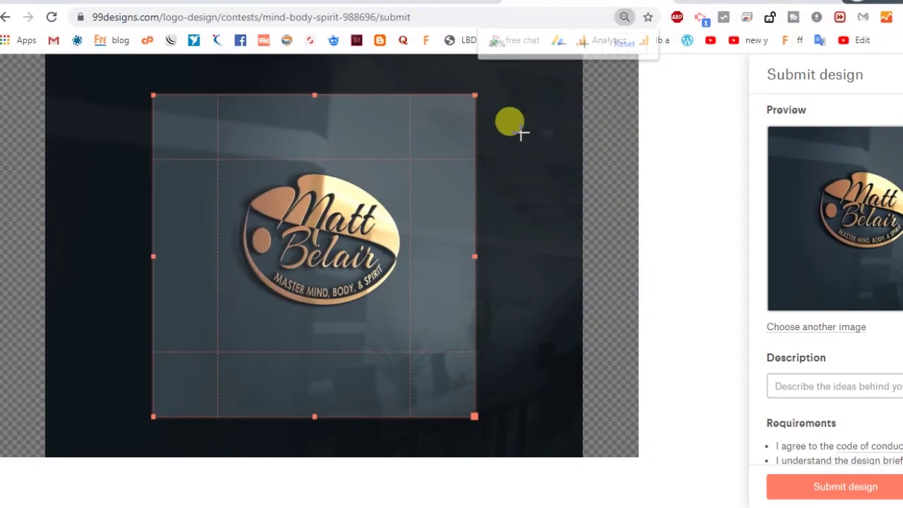
{"action": "key", "text": "ctrl+minus"}
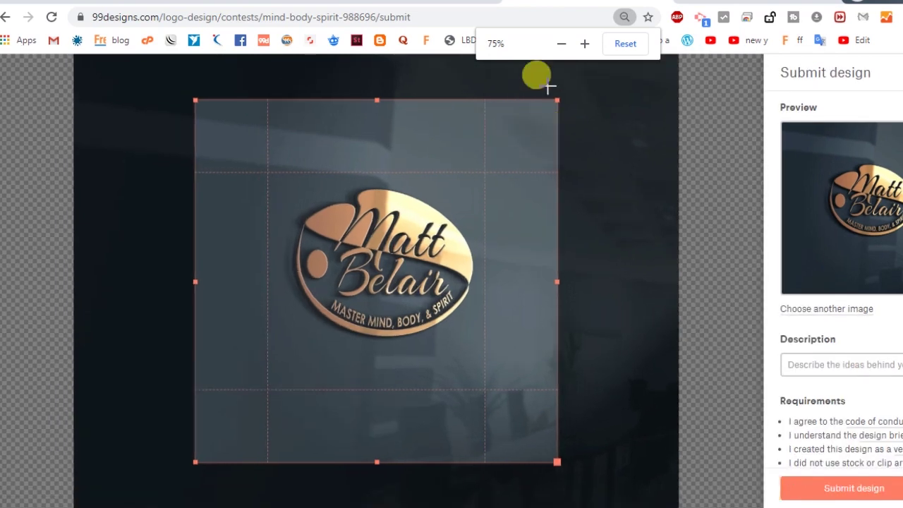
{"action": "left_click_drag", "start_coordinate": [557, 99], "coordinate": [630, 59]}
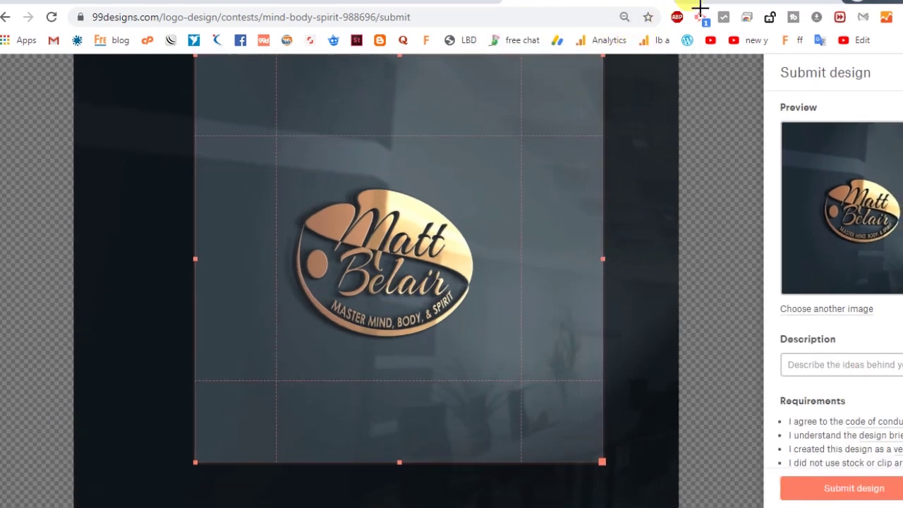
{"action": "left_click_drag", "start_coordinate": [544, 171], "coordinate": [480, 225]}
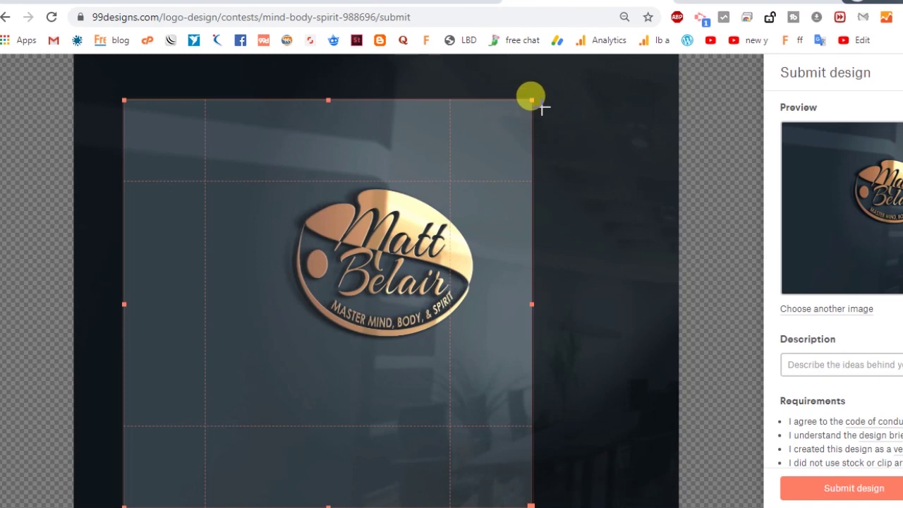
{"action": "left_click_drag", "start_coordinate": [534, 102], "coordinate": [591, 39]}
{"action": "left_click_drag", "start_coordinate": [437, 292], "coordinate": [89, 488]}
{"action": "left_click_drag", "start_coordinate": [605, 274], "coordinate": [550, 272]}
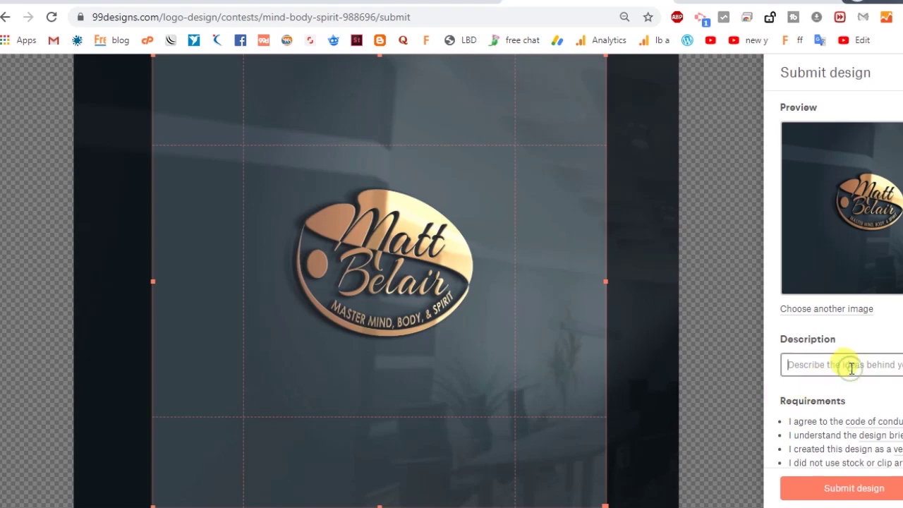
Add the description 'Logo', accept the contest agreement, submit, and open entry #7
{"action": "type", "text": "4"}
{"action": "scroll", "coordinate": [811, 360], "scroll_direction": "down", "scroll_amount": 1}
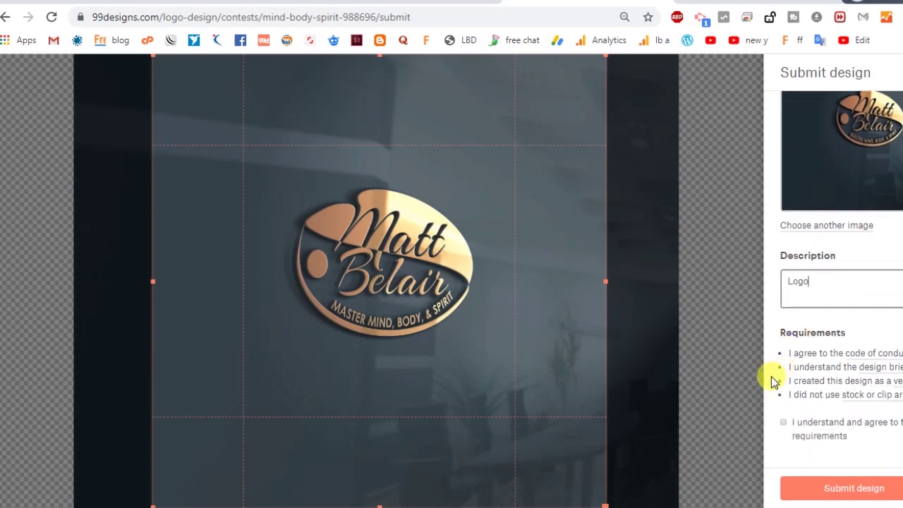
{"action": "left_click", "coordinate": [784, 423]}
{"action": "left_click", "coordinate": [813, 486]}
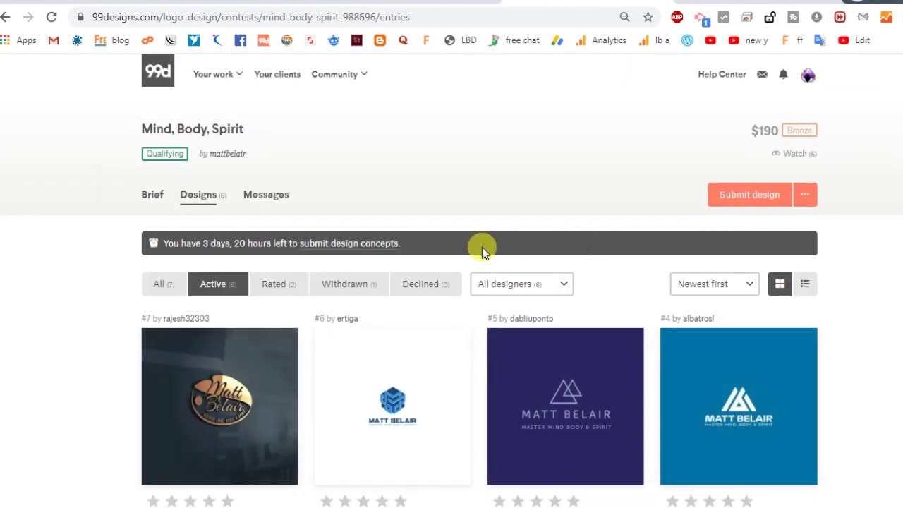
{"action": "scroll", "coordinate": [482, 247], "scroll_direction": "down", "scroll_amount": 3}
{"action": "left_click", "coordinate": [215, 167]}
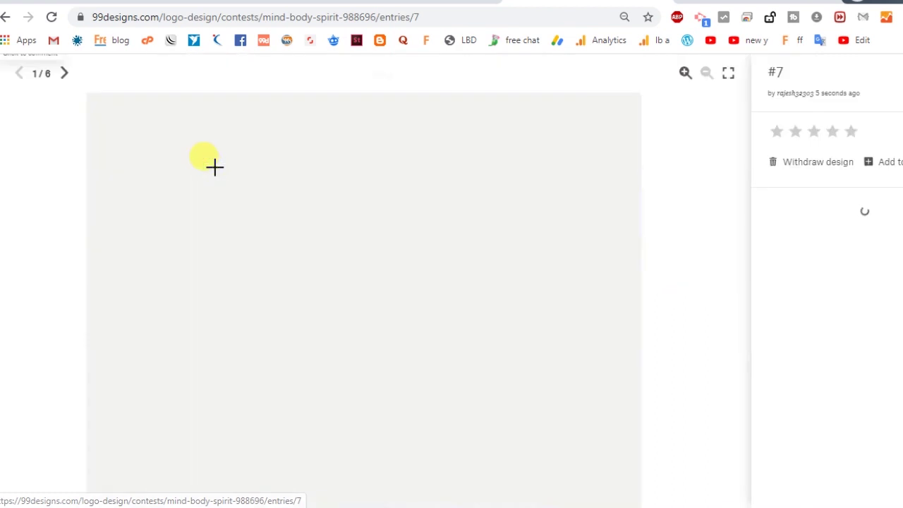